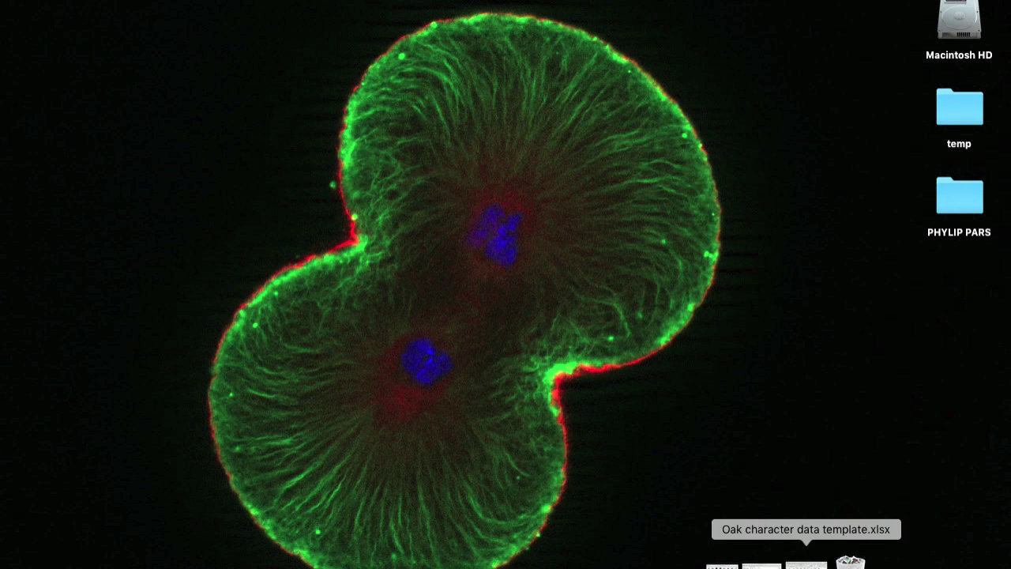
- Open the oak character data workbook on its PHYLIP Format sheet and narrow the window to uncover the desktop folders
click(805, 564)
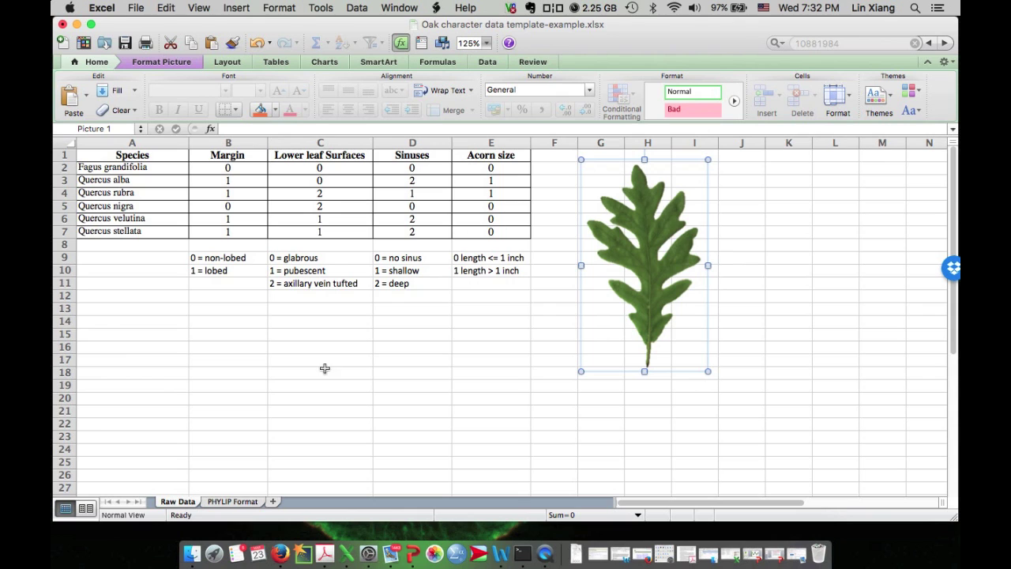
click(233, 501)
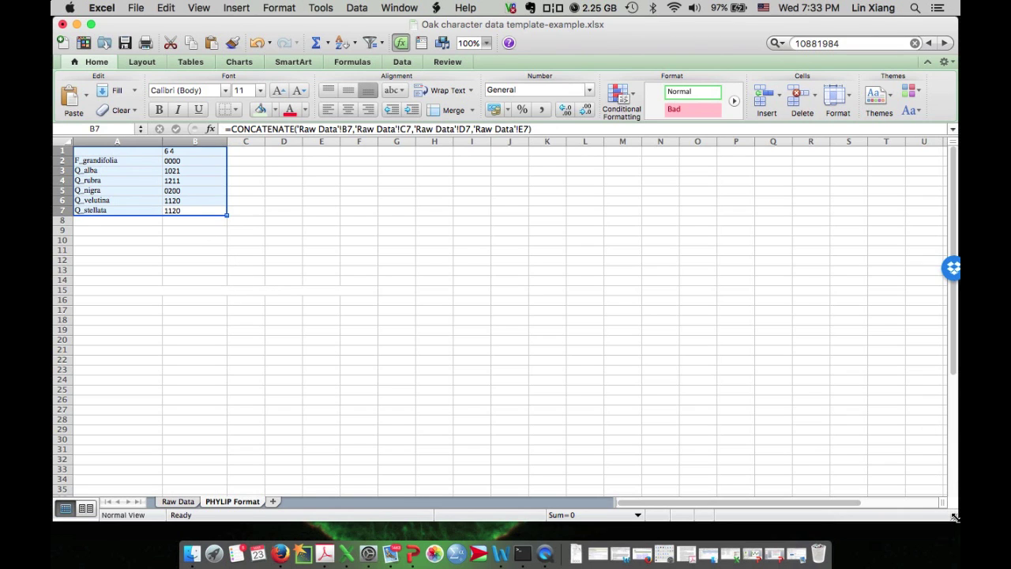
drag(954, 516, 589, 529)
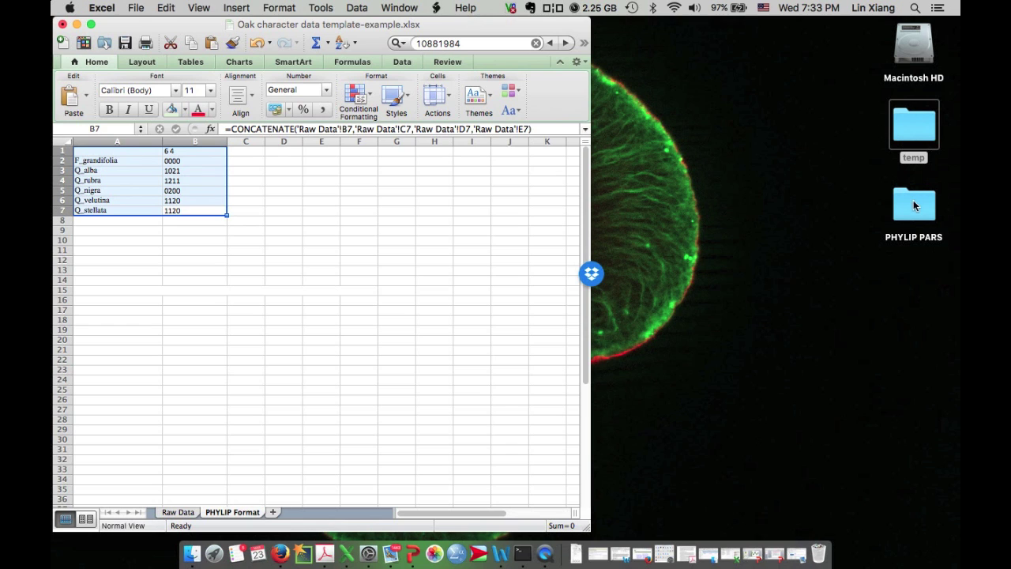
- Duplicate the PHYLIP PARS folder on the desktop and open the copy
right_click(913, 203)
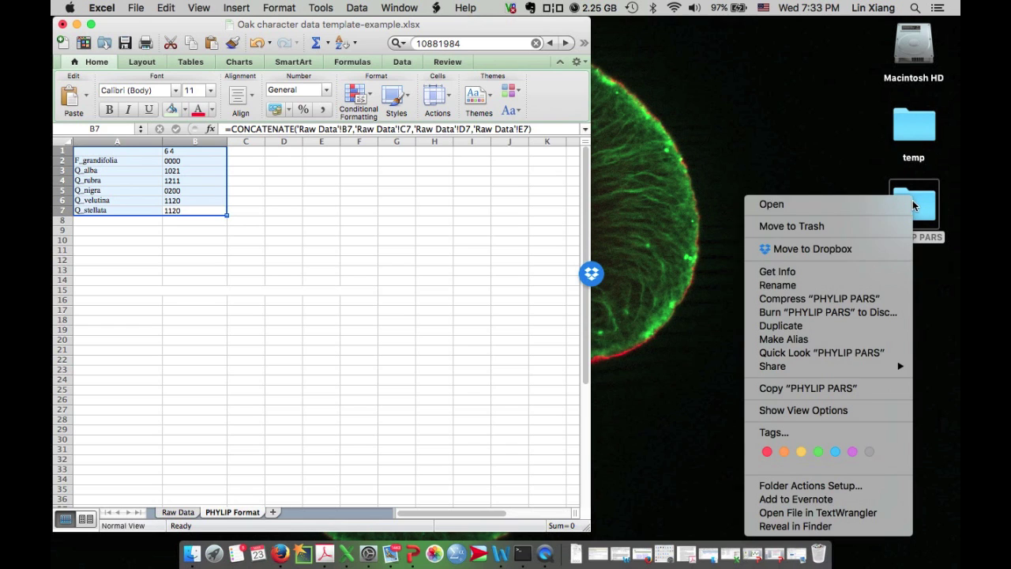
click(837, 326)
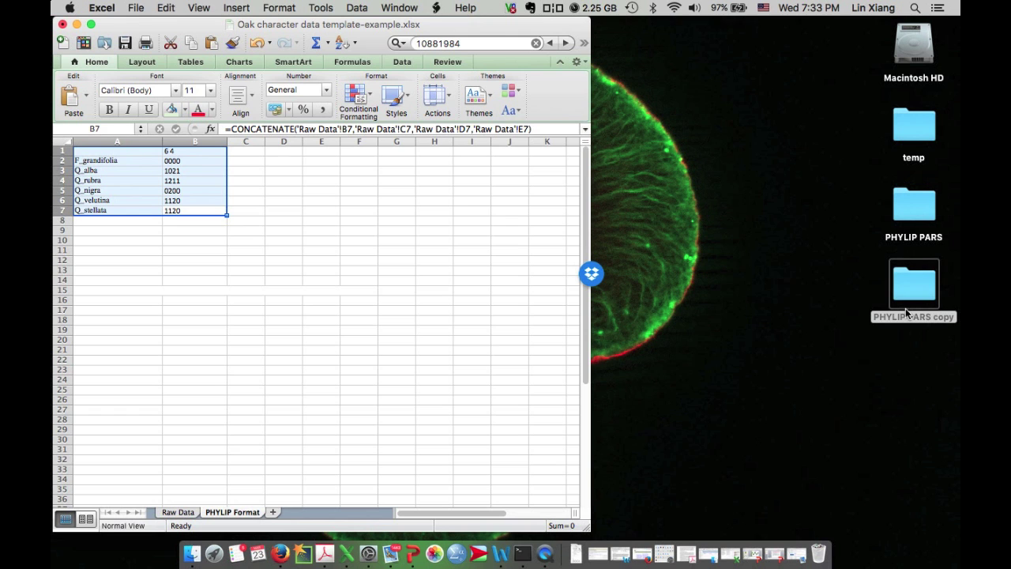
click(917, 292)
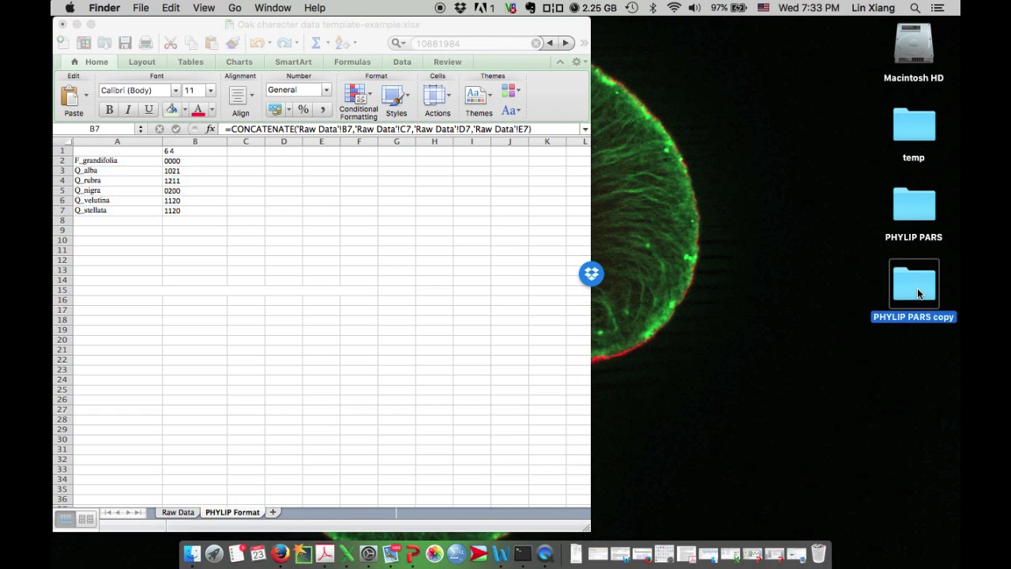
double_click(918, 291)
- Arrange the PHYLIP PARS copy folder window and the workbook window side by side
drag(379, 45, 721, 24)
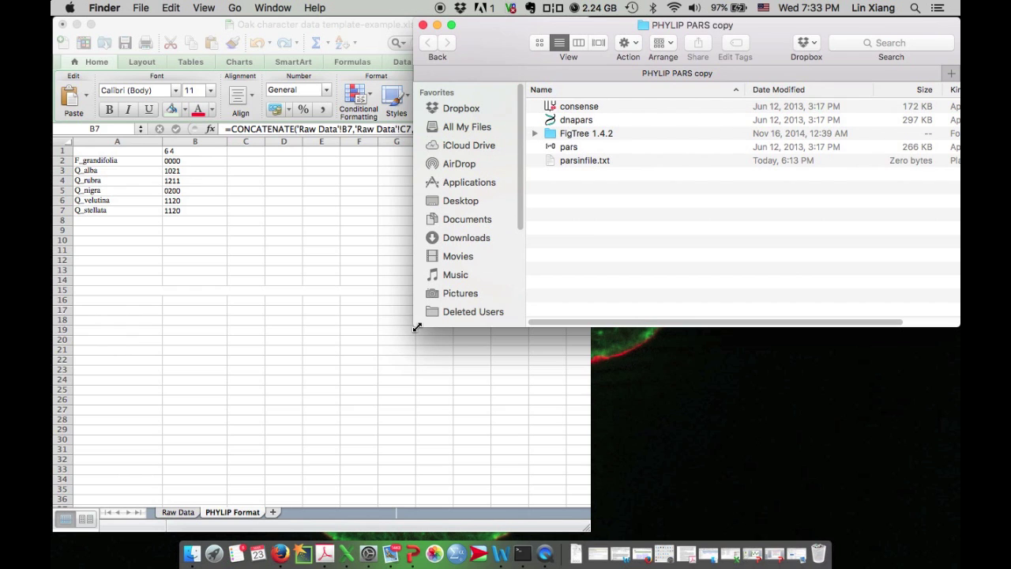
drag(417, 327, 490, 341)
drag(589, 451, 470, 437)
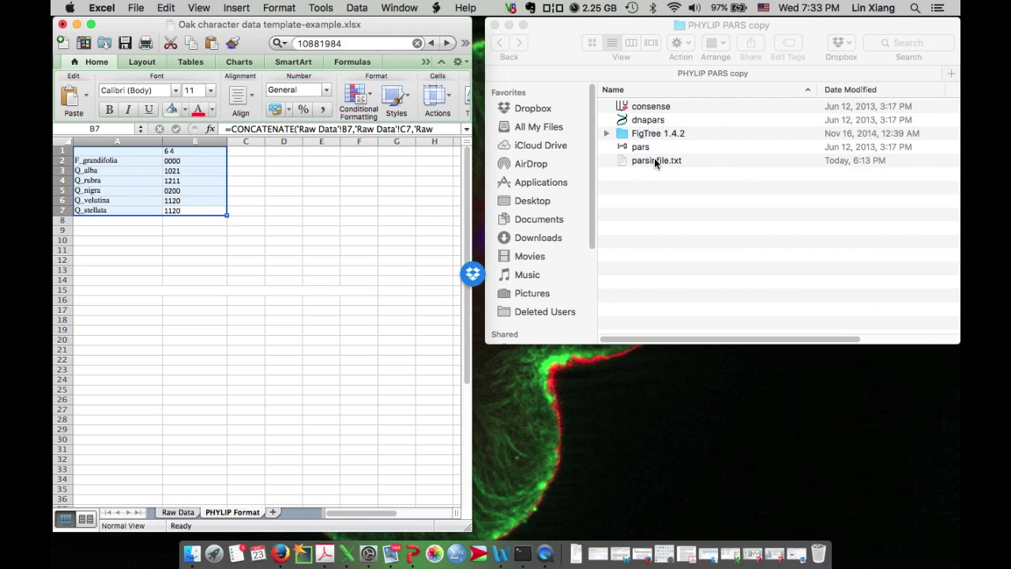
- Open parsinfile.txt from the PHYLIP PARS copy folder and paste cells A1:B7 of the PHYLIP Format sheet into it
double_click(655, 159)
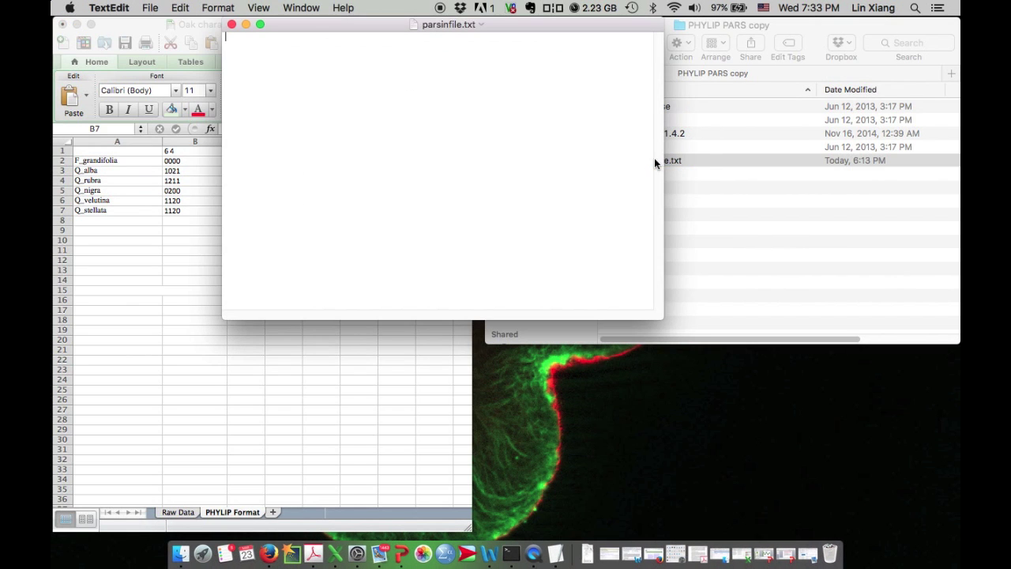
drag(537, 29, 793, 234)
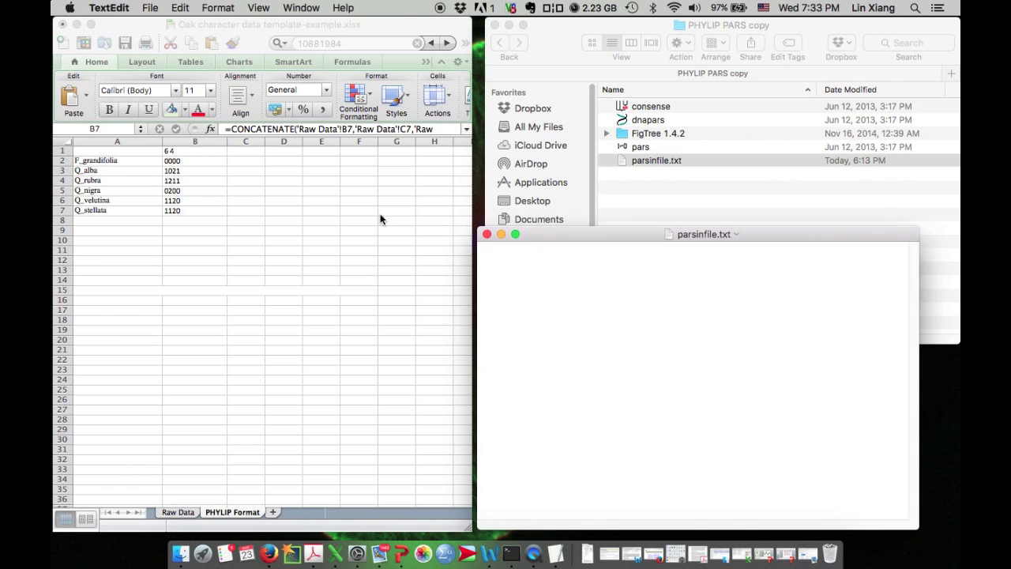
click(213, 211)
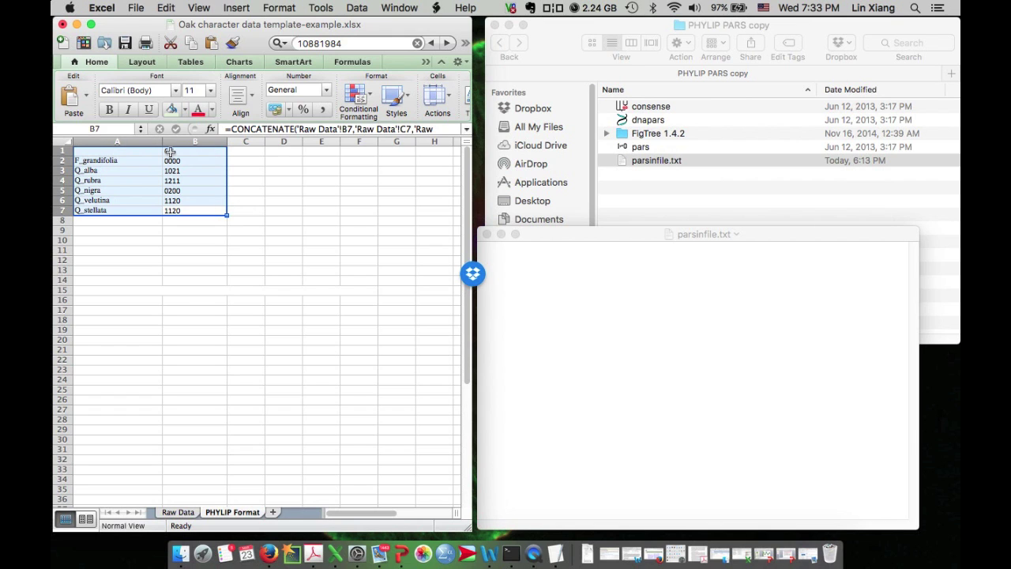
click(166, 8)
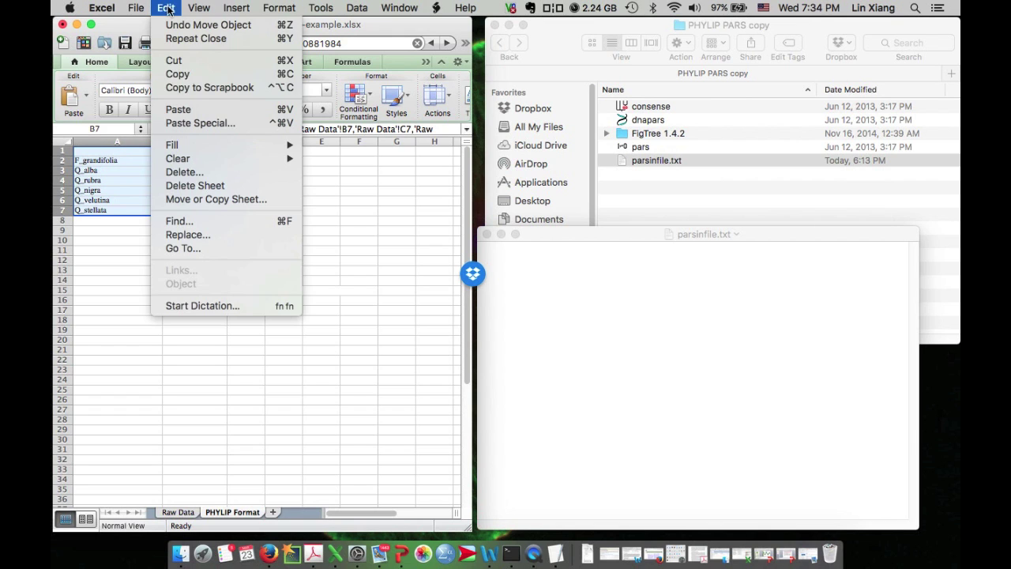
click(191, 75)
click(629, 318)
right_click(557, 285)
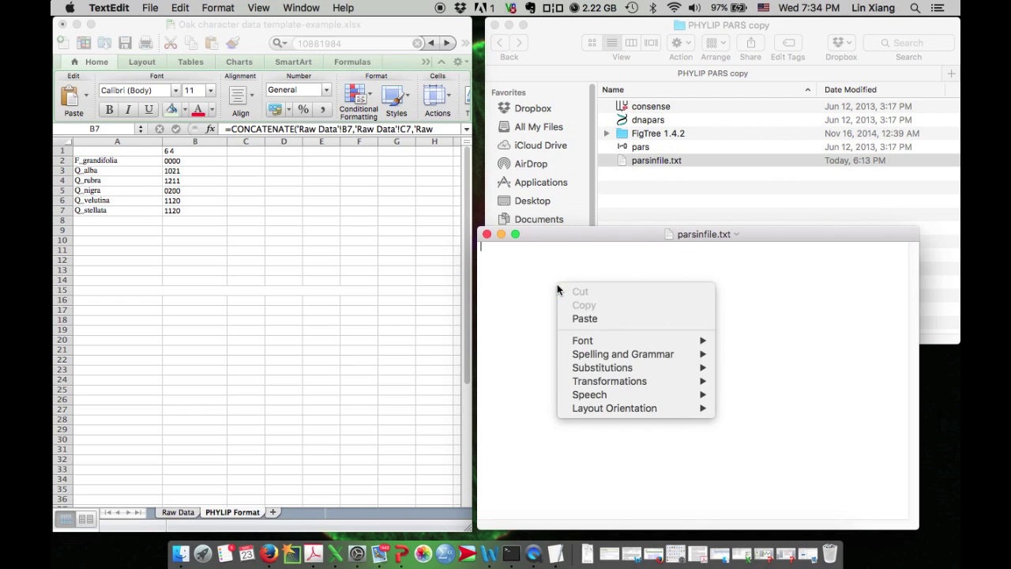
click(586, 319)
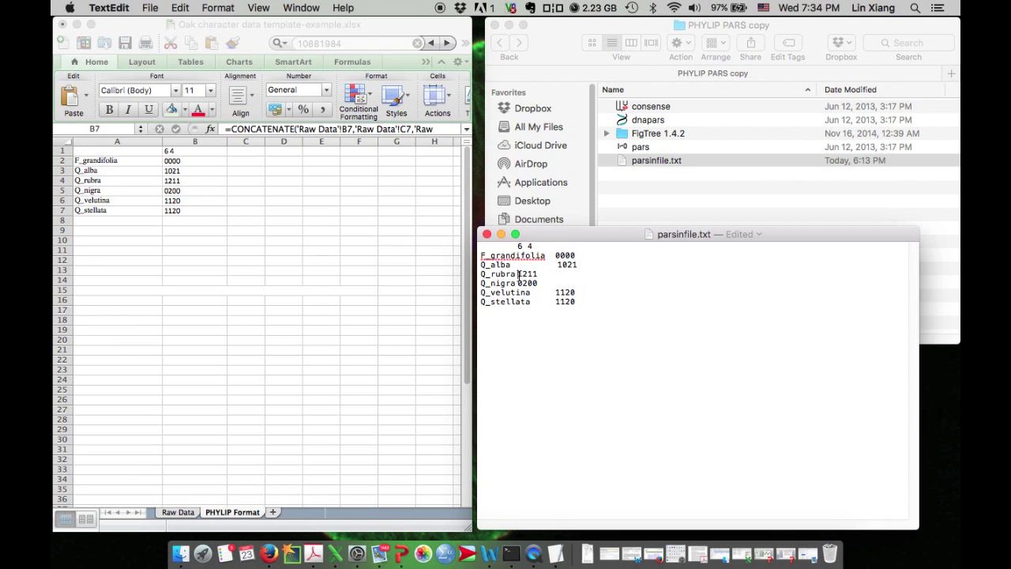
- Align the Q_rubra and Q_nigra character codes with the other rows using spaces, and save and close parsinfile.txt
click(518, 274)
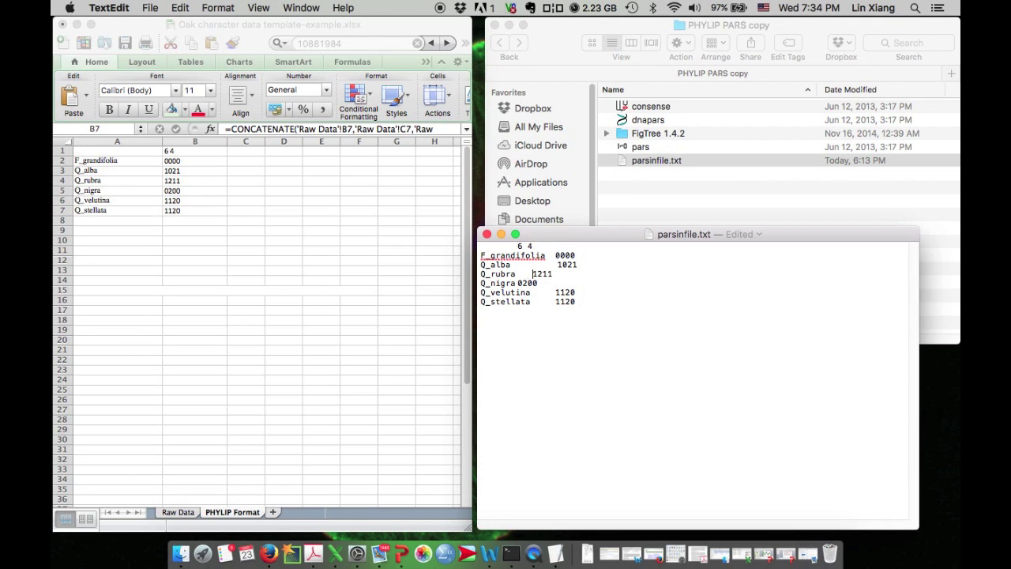
click(519, 282)
click(150, 8)
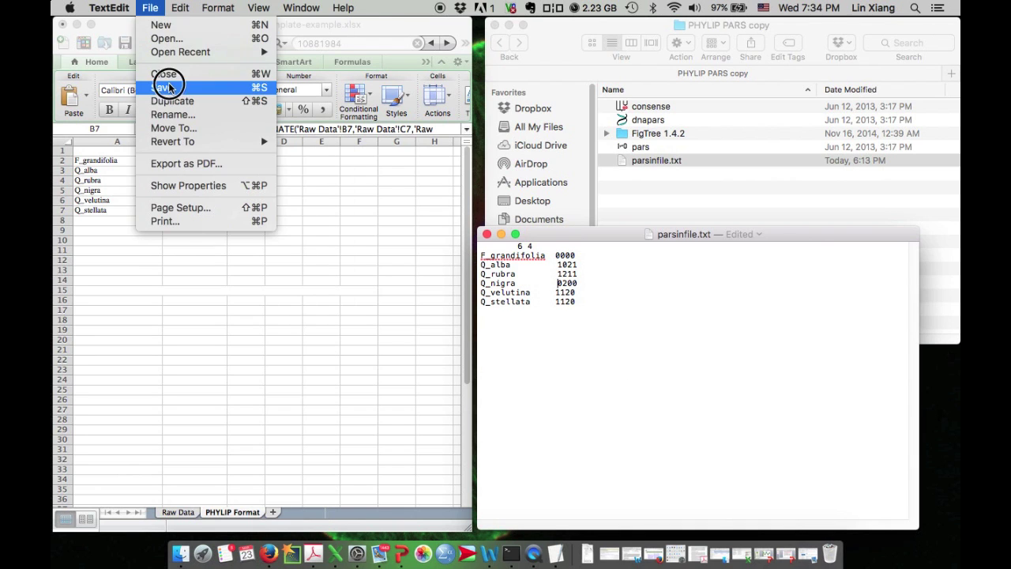
click(168, 84)
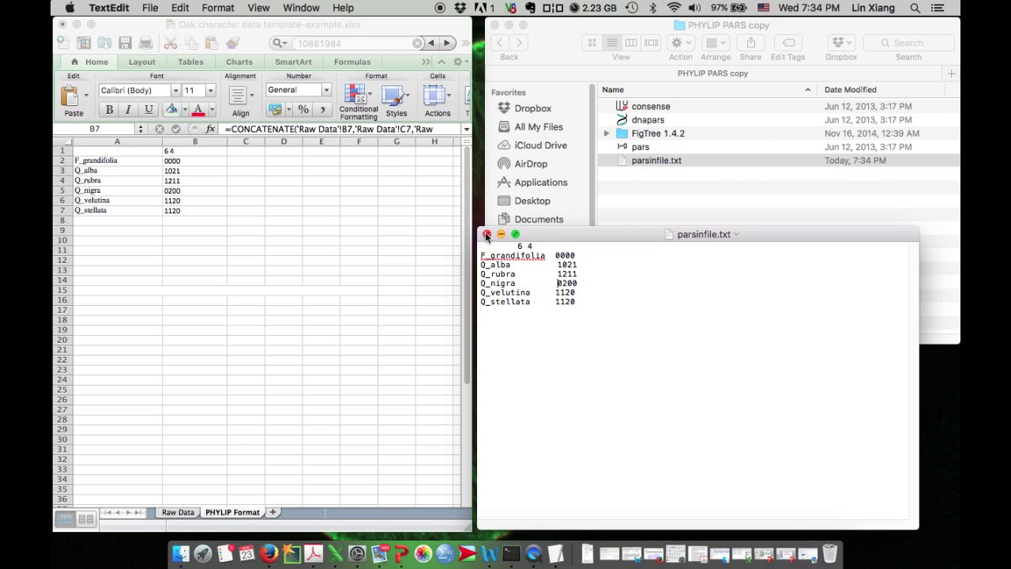
click(486, 235)
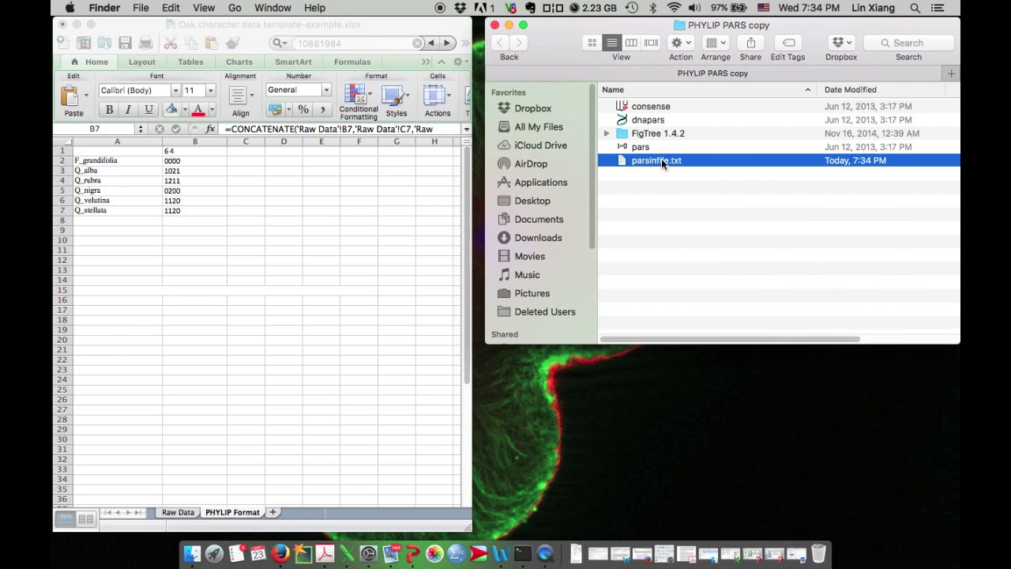
- Launch the pars program from the PHYLIP PARS copy folder and give it parsinfile.txt as the input file
click(646, 152)
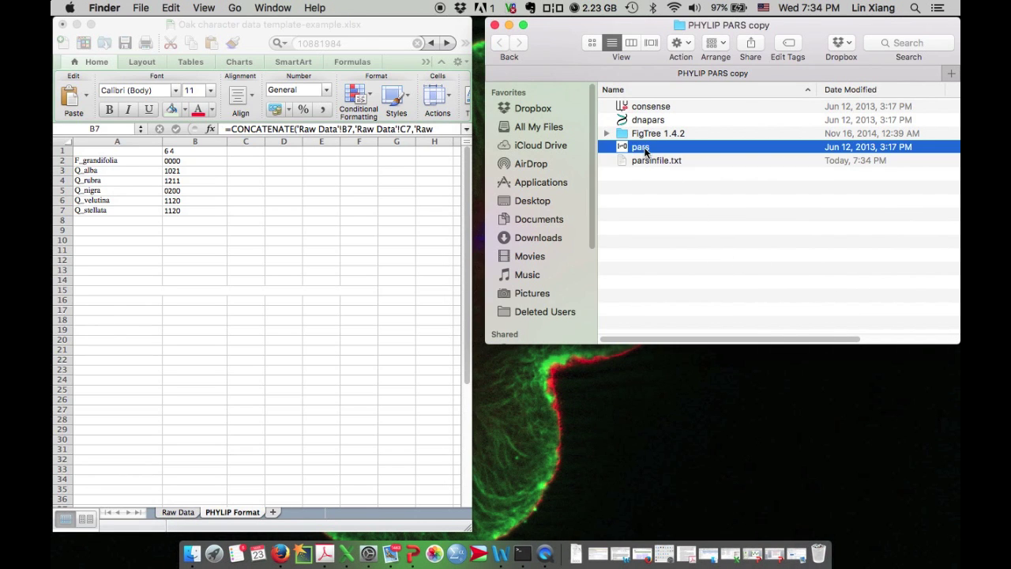
double_click(644, 150)
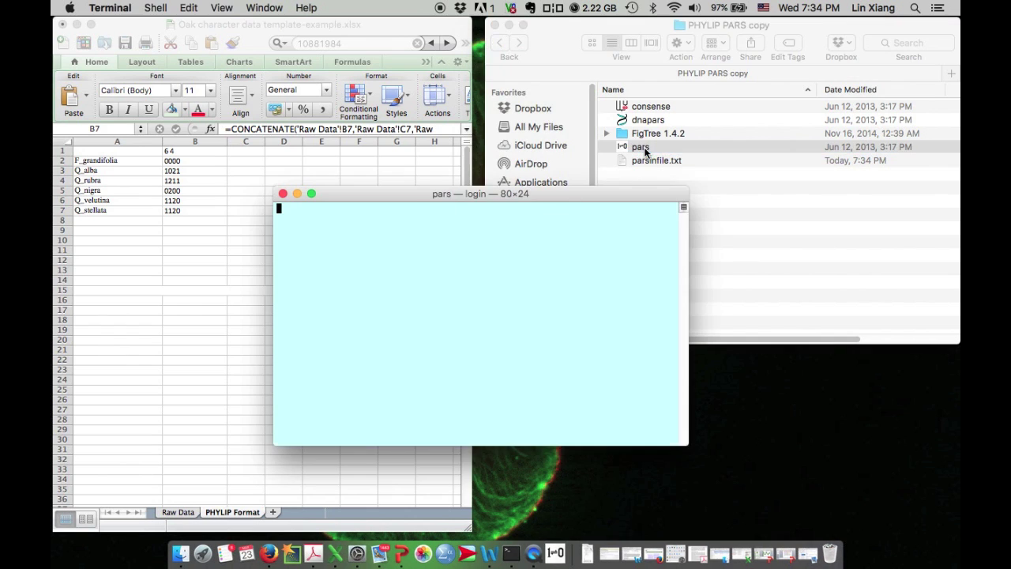
drag(540, 206, 757, 239)
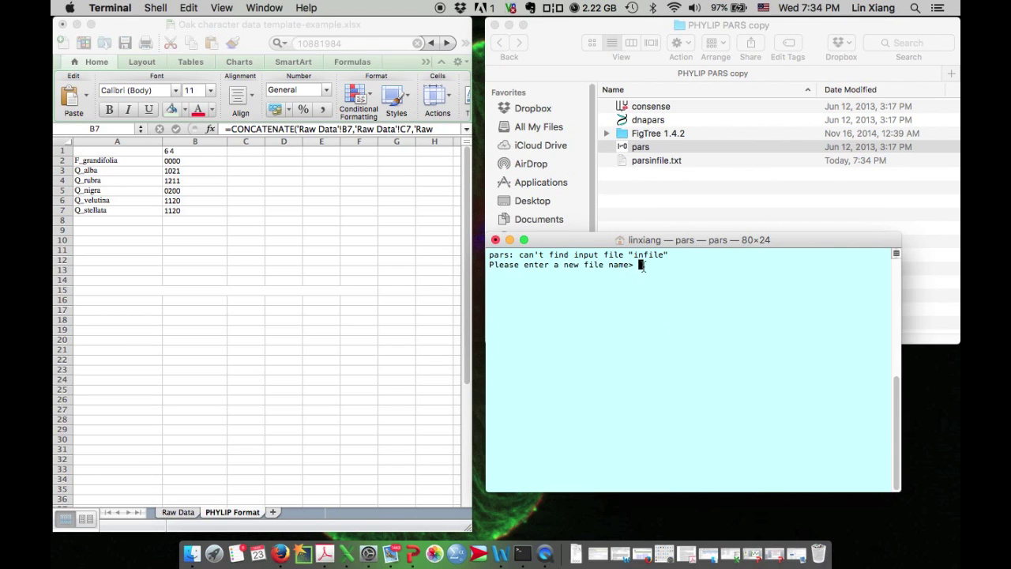
text(parinfile.txt)
key(Return)
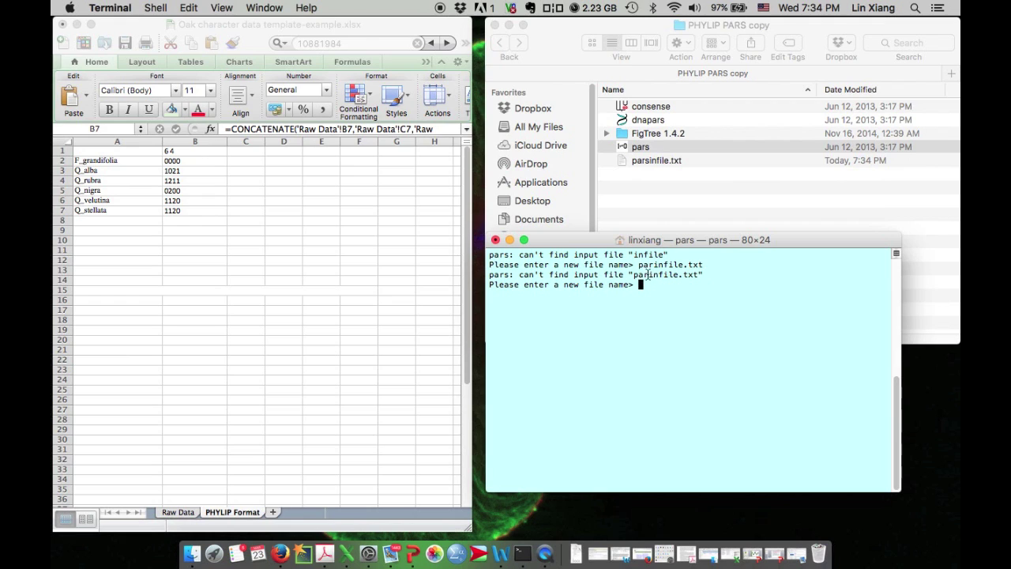
text(parsinfile.txt)
key(Return)
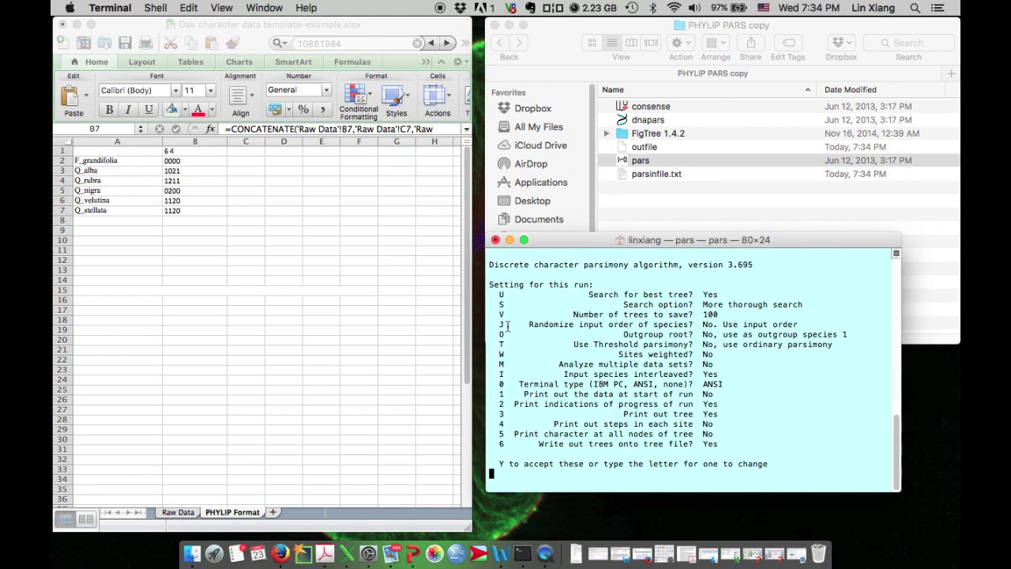
- Turn on randomized input order of species (option J) with random seed 7 and 10 jumbles
drag(493, 324, 833, 322)
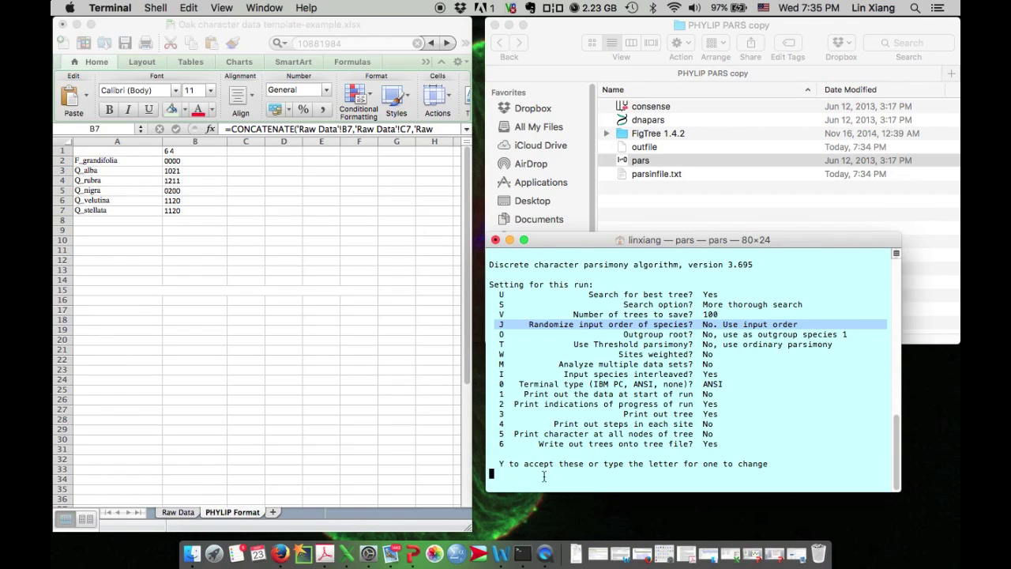
click(501, 326)
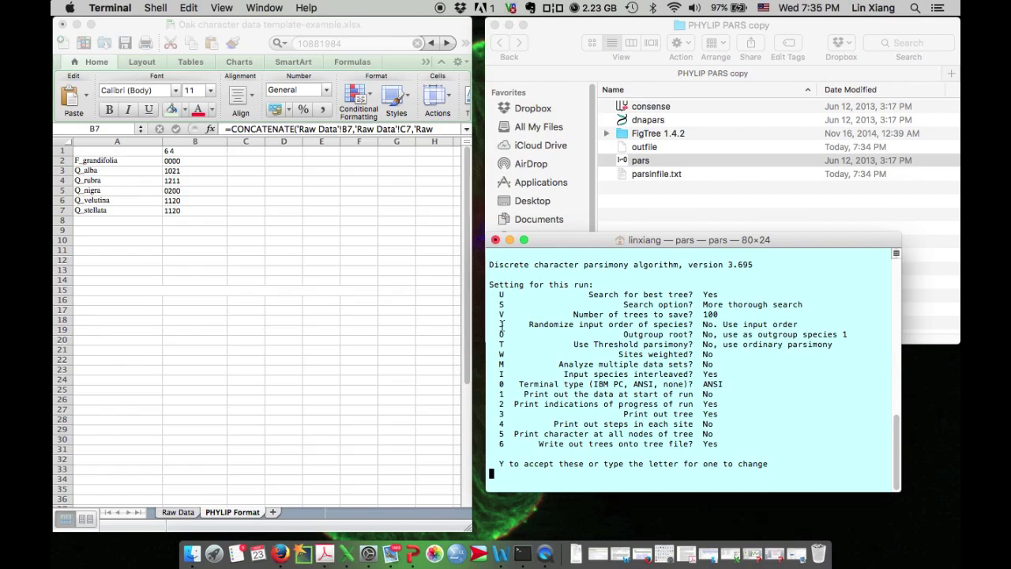
text(j)
key(Return)
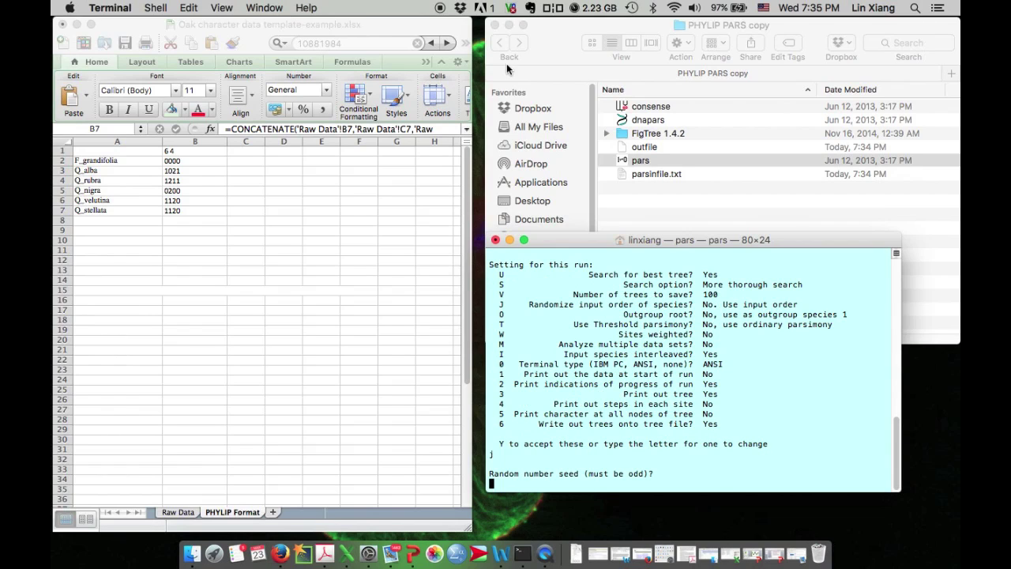
text(7)
key(Return)
text(10)
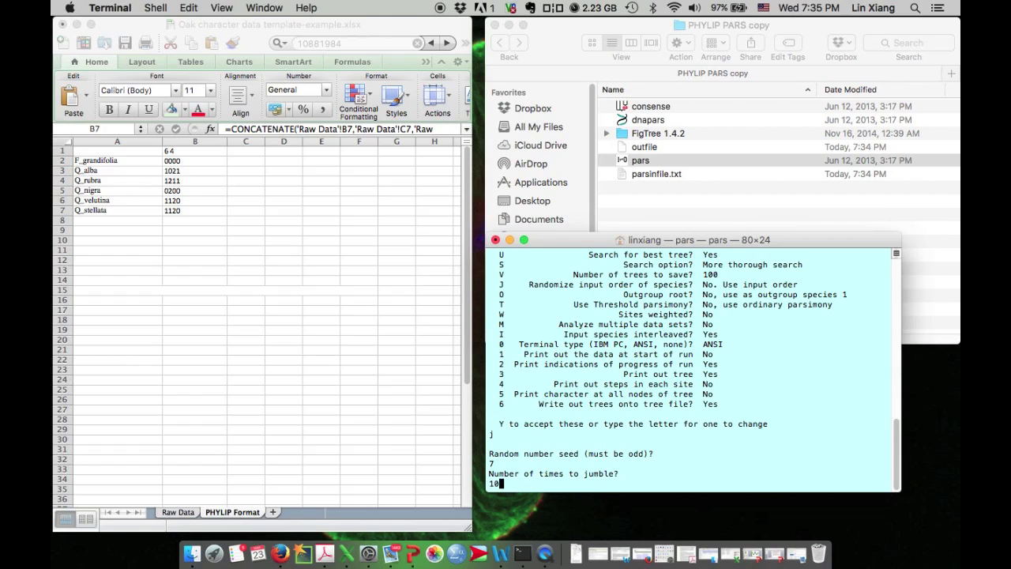
key(Return)
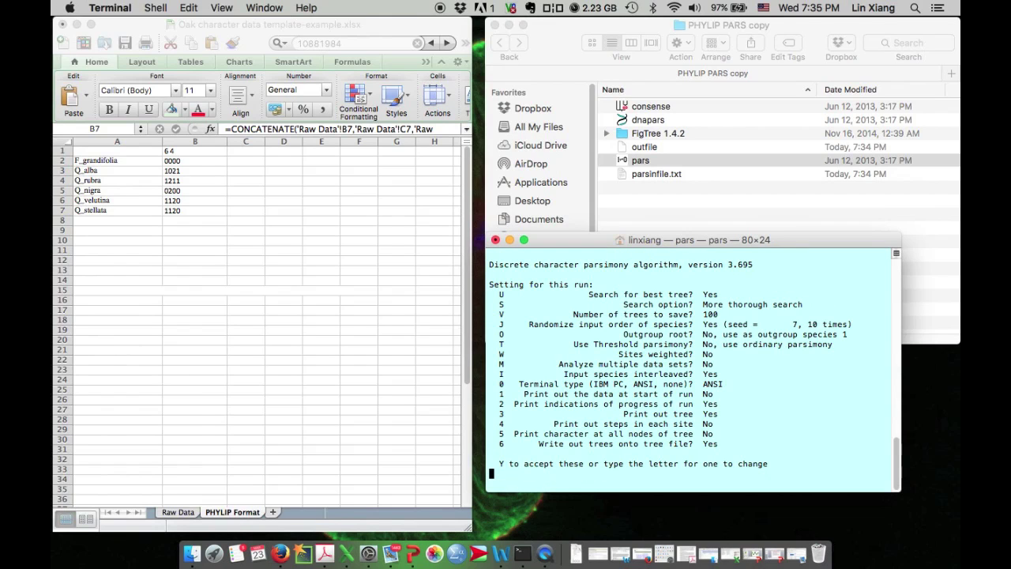
- Accept the pars settings to run the parsimony analysis, and close the finished terminal window
text(y)
drag(496, 324, 852, 324)
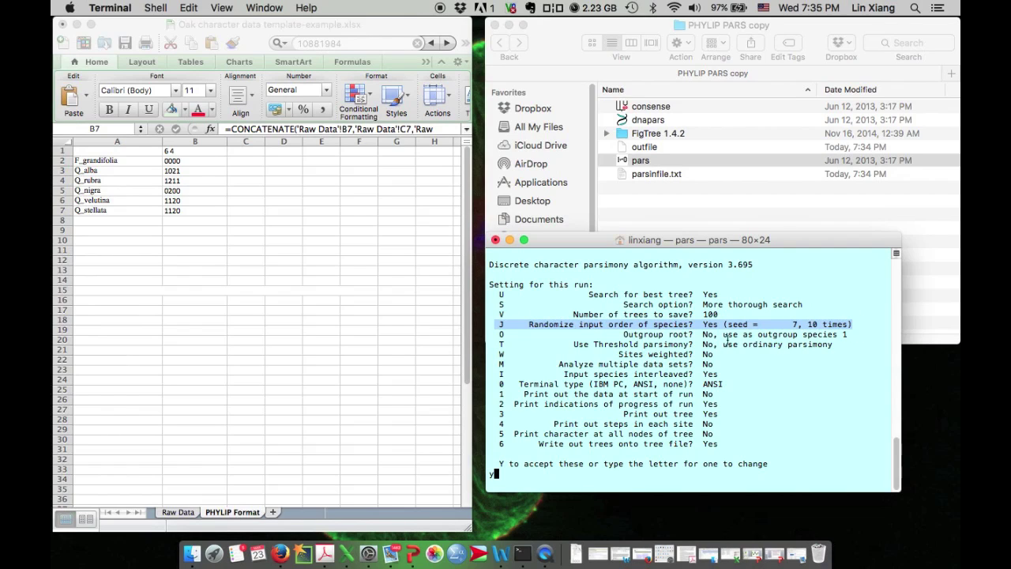
click(507, 484)
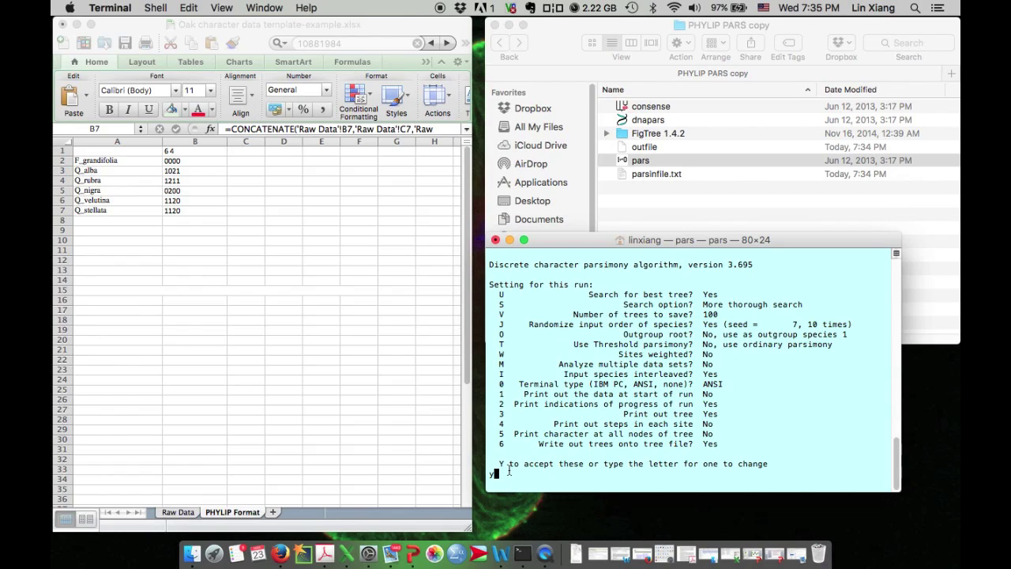
text(y)
key(Return)
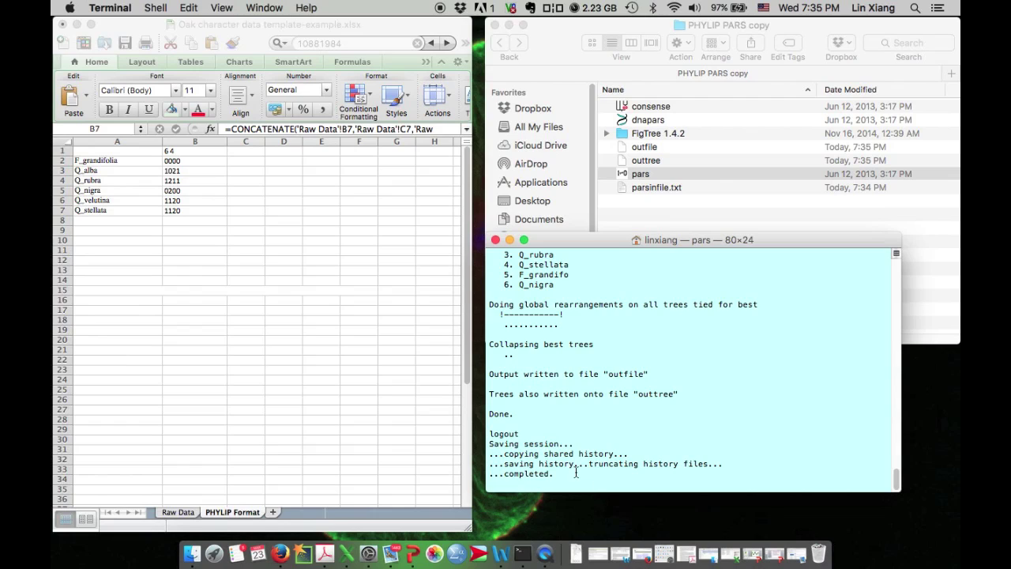
mouse_move(553, 473)
mouse_down()
mouse_move(508, 472)
mouse_move(552, 472)
mouse_up()
click(495, 239)
- Open outfile from the PHYLIP PARS copy folder and enlarge its window to examine the number and layout of the trees
click(649, 151)
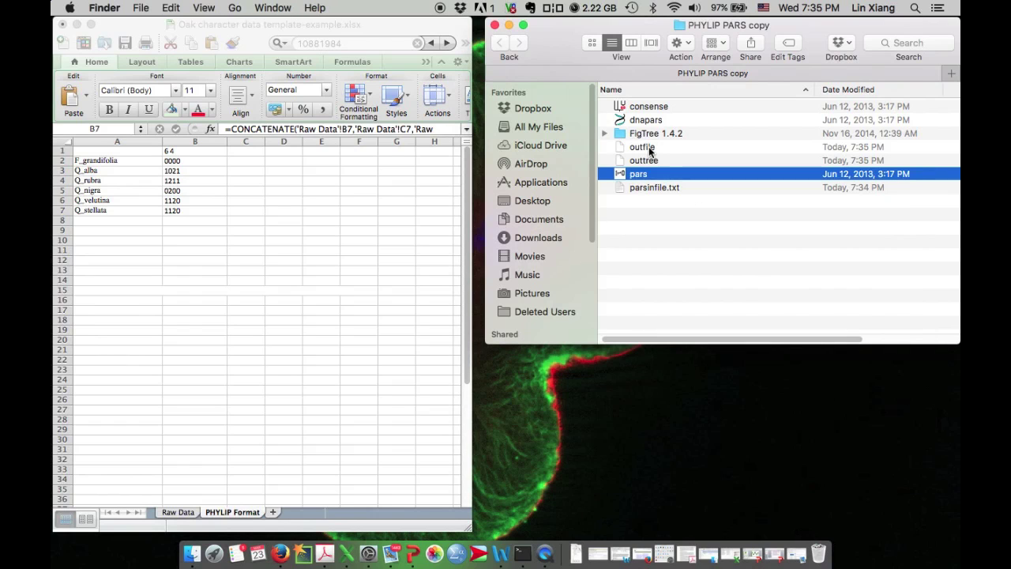
click(635, 148)
double_click(636, 149)
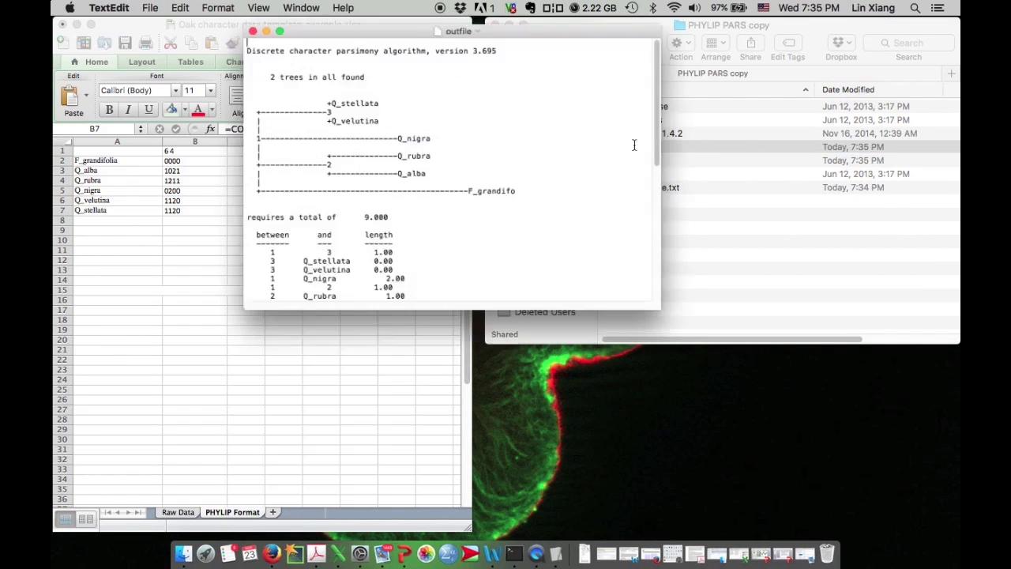
drag(245, 73, 365, 72)
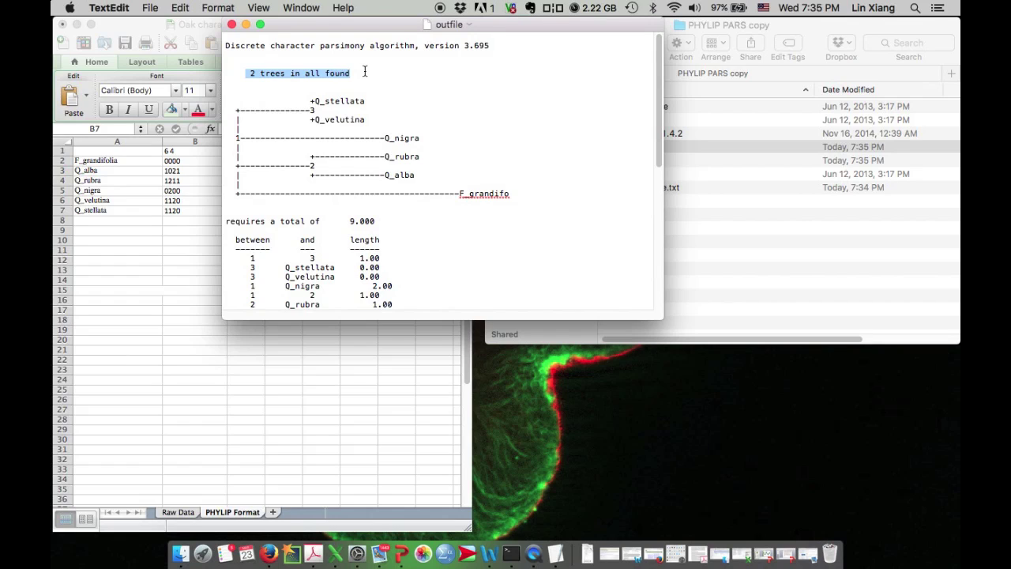
drag(661, 318, 854, 464)
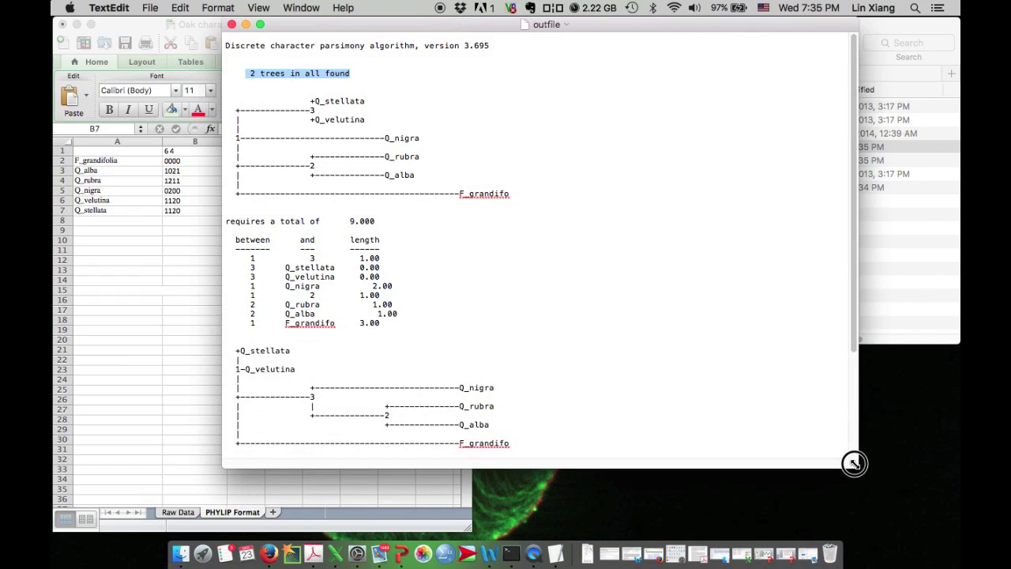
- Check the total number of steps required by each of the two trees in outfile, and close the file
drag(350, 221, 382, 220)
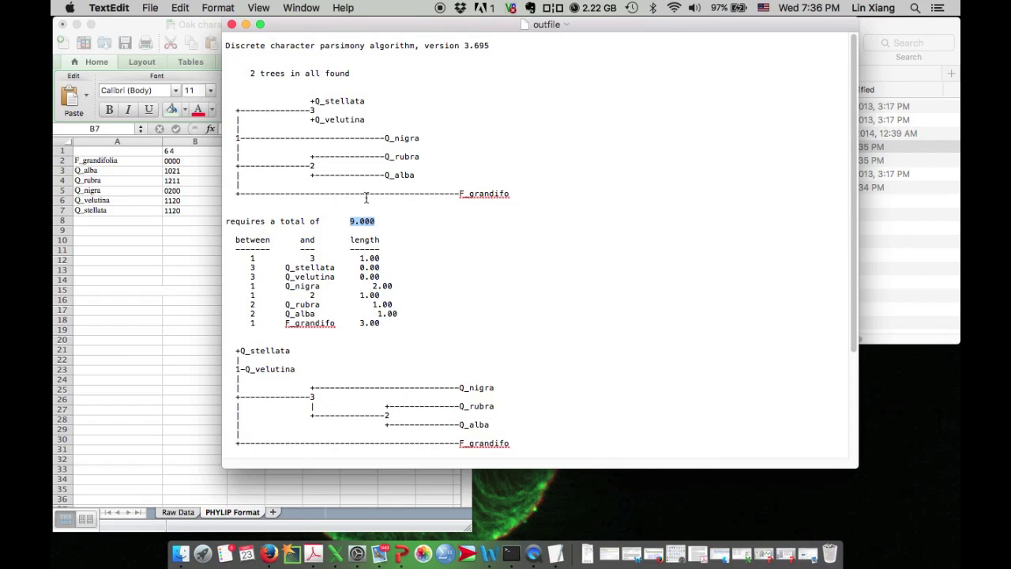
scroll(508, 291, down, 5)
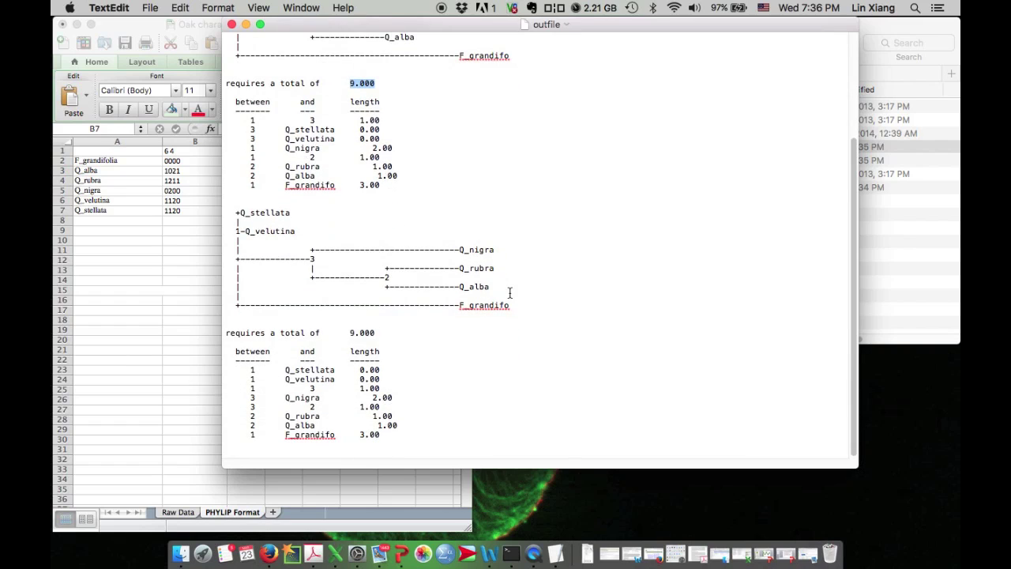
drag(350, 333, 390, 331)
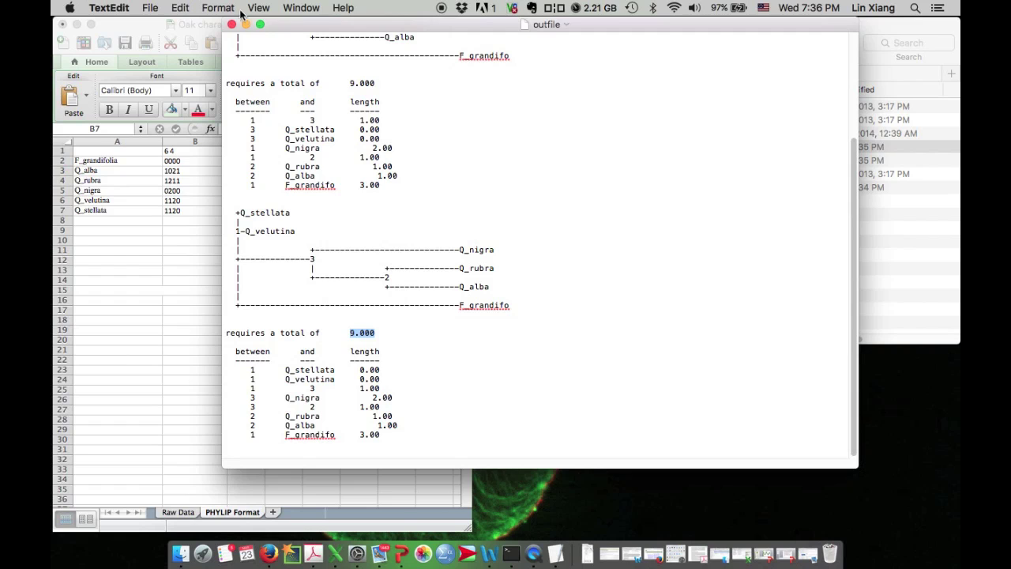
scroll(479, 181, up, 5)
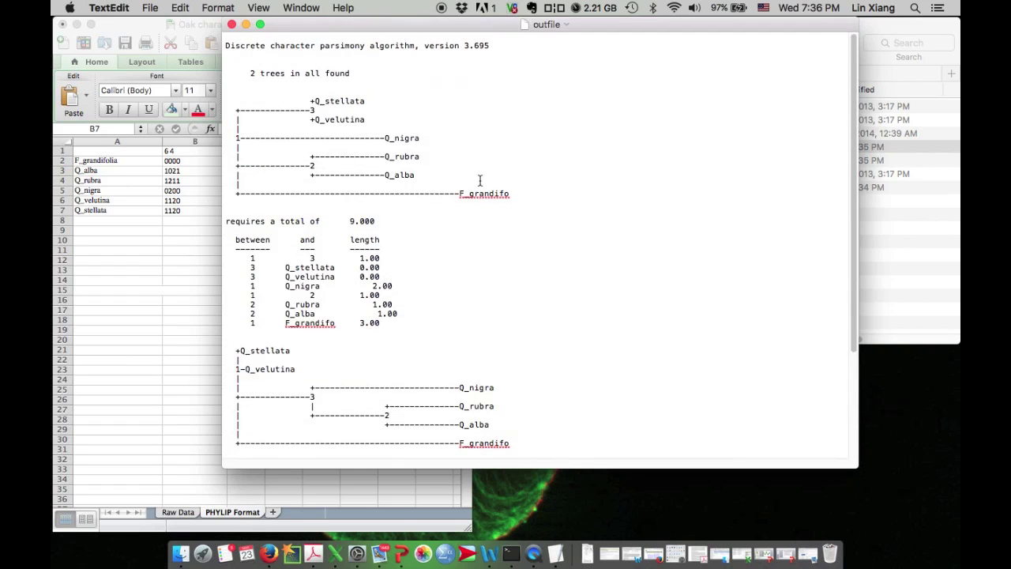
click(232, 24)
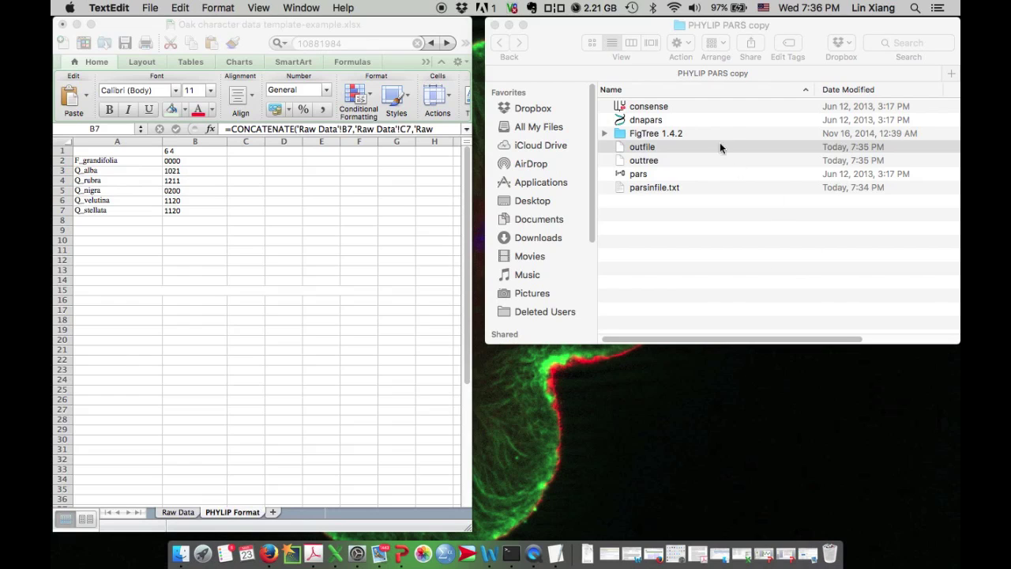
- Launch the consense program from the PHYLIP PARS copy folder and give it outtree as the input tree file
double_click(649, 110)
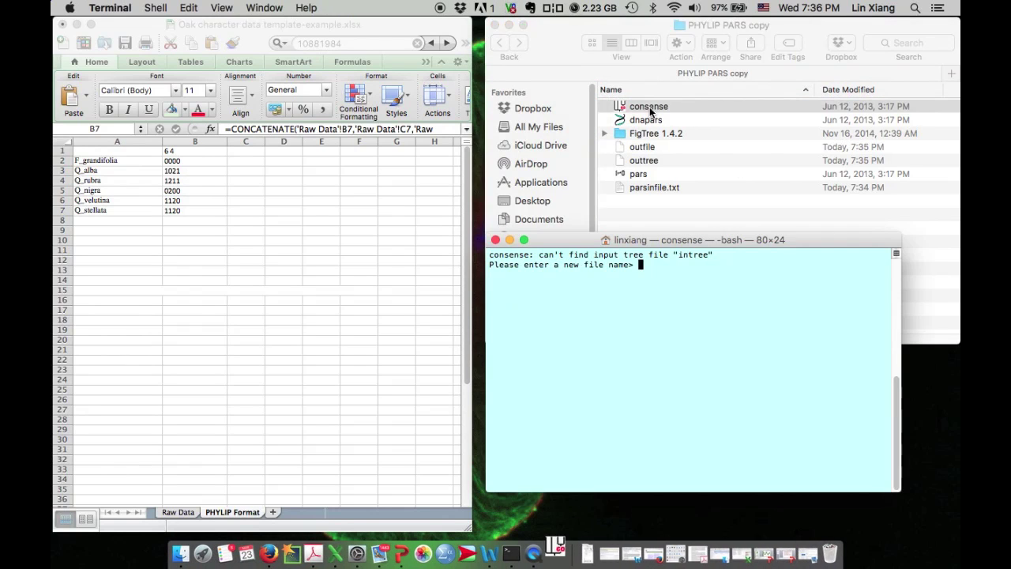
text(o)
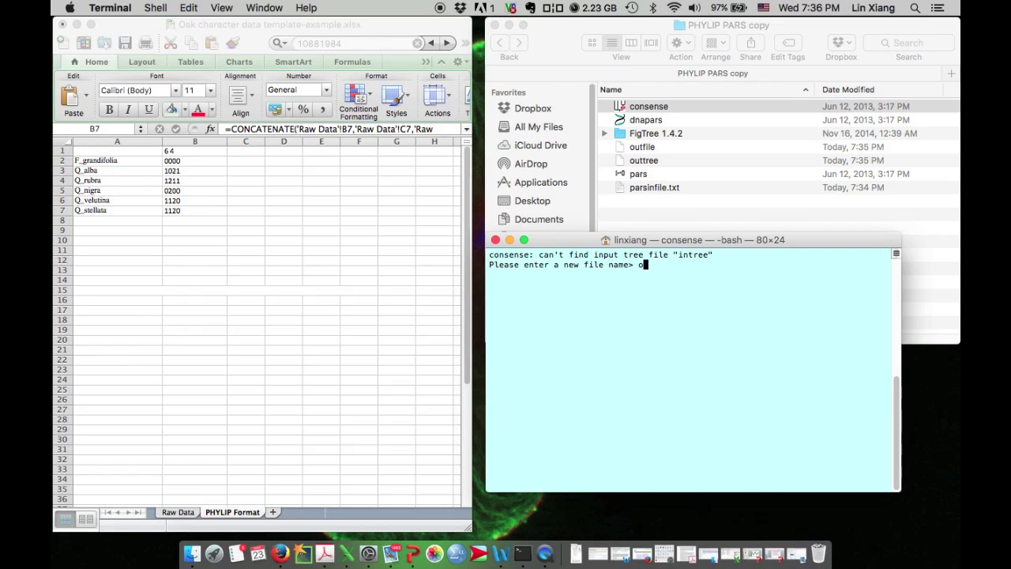
text(uttree)
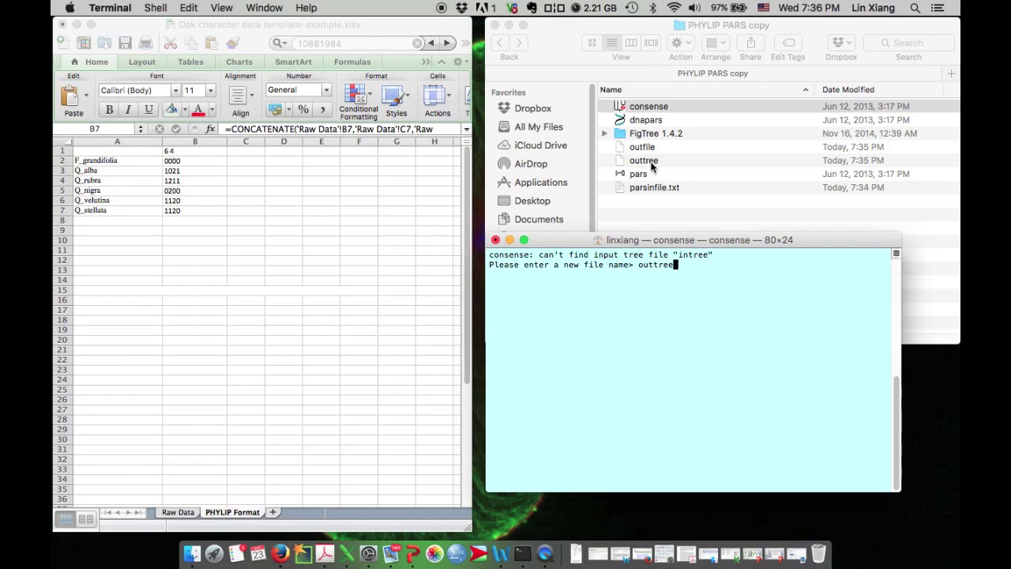
key(Return)
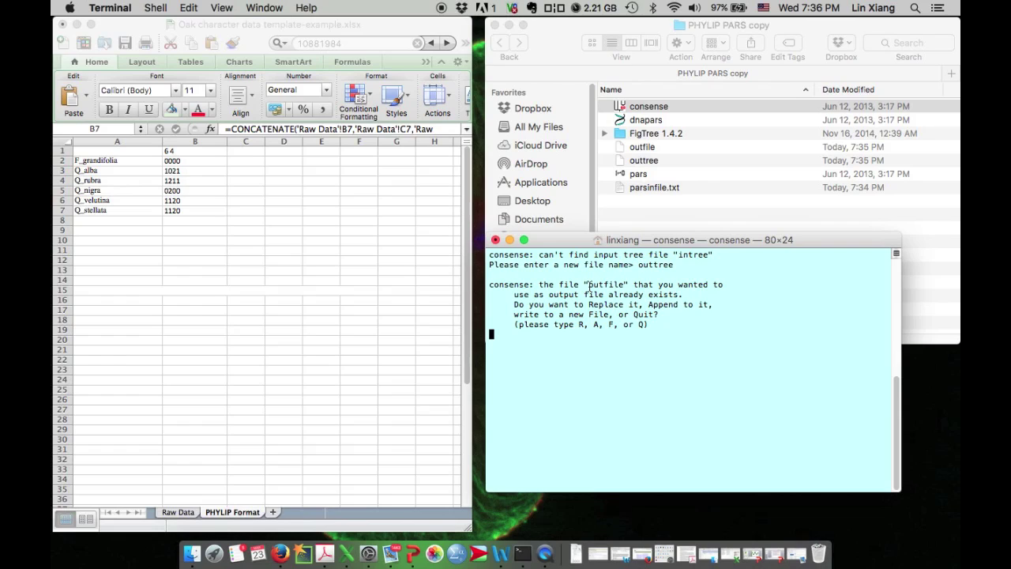
- Choose to write the consense output to a new file (option F) named consensus-outfile
text(f)
key(Return)
text(consens)
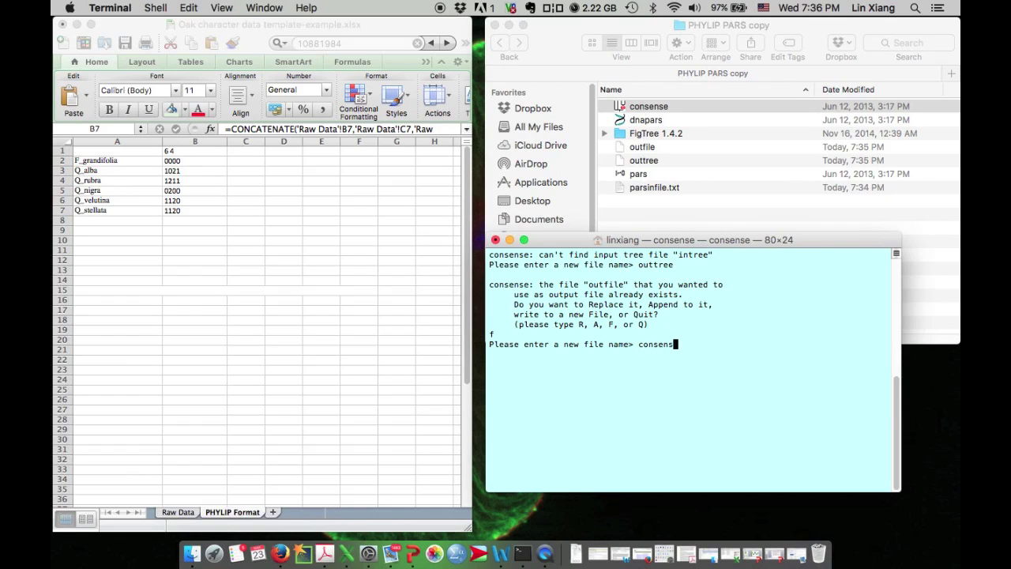
text(us-outfile)
key(Return)
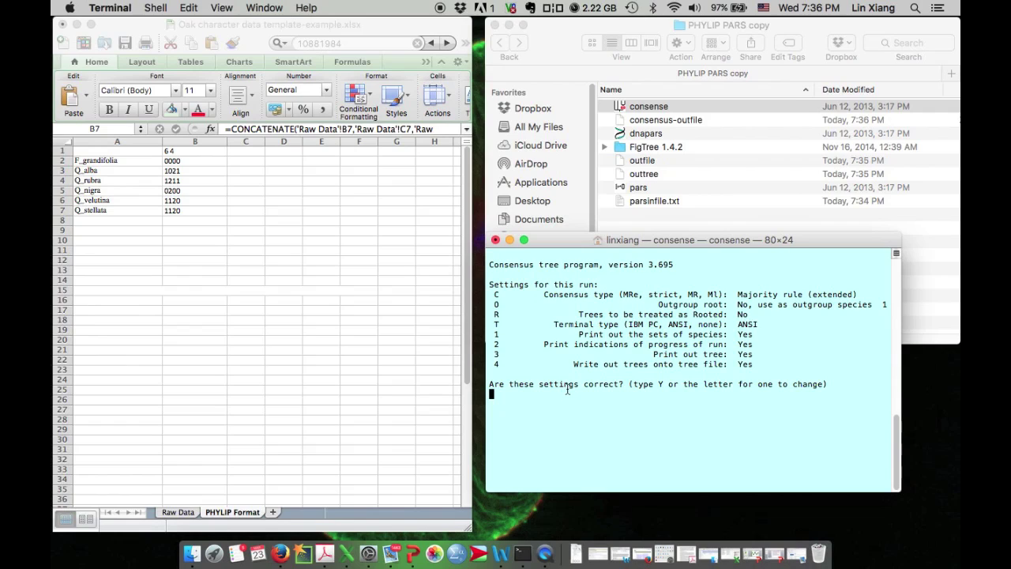
- Run consense with its current settings, writing the tree to a new file named consensus-outtree, and close the finished terminal window
text(y)
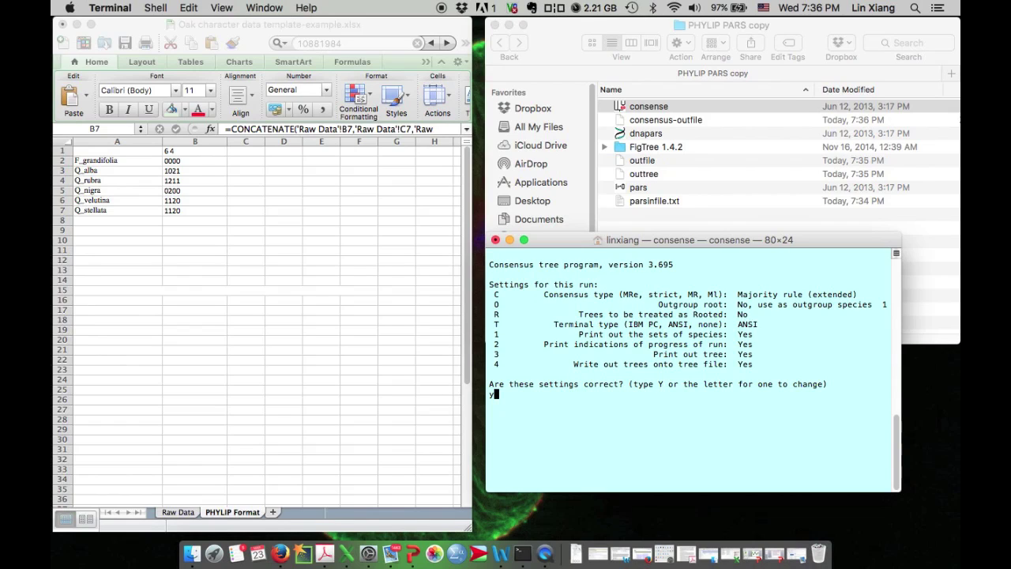
key(Return)
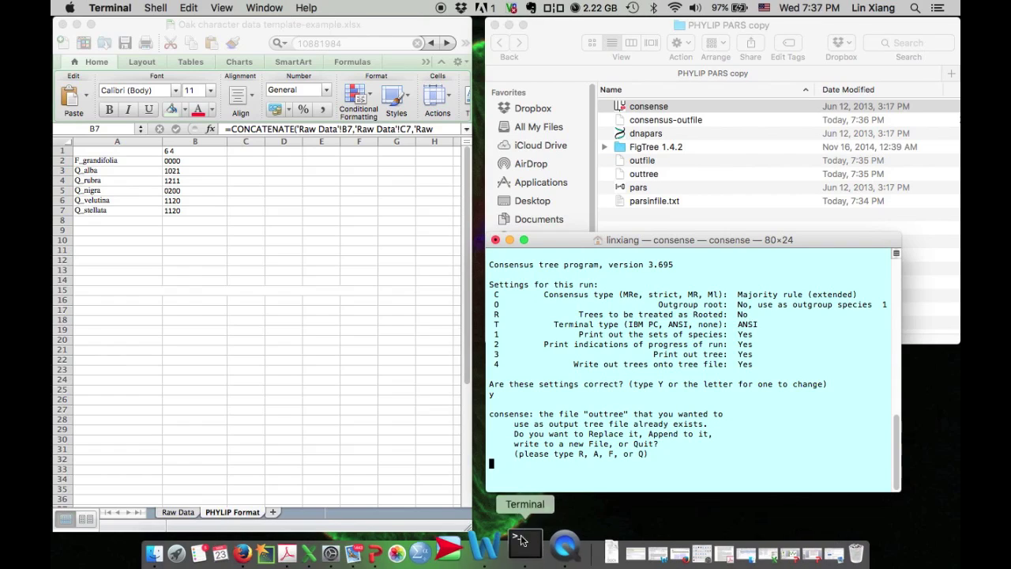
text(f)
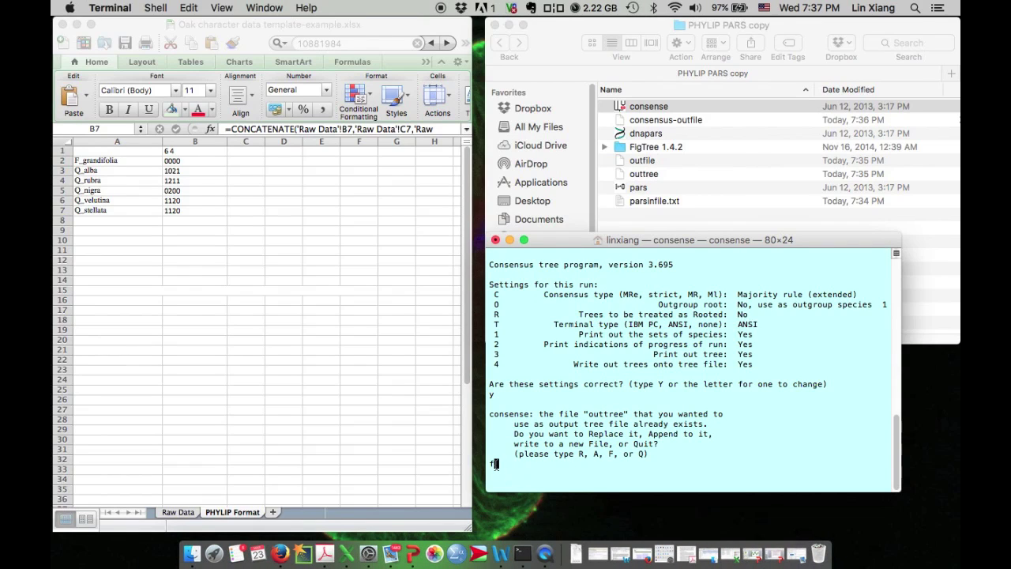
drag(568, 444, 610, 445)
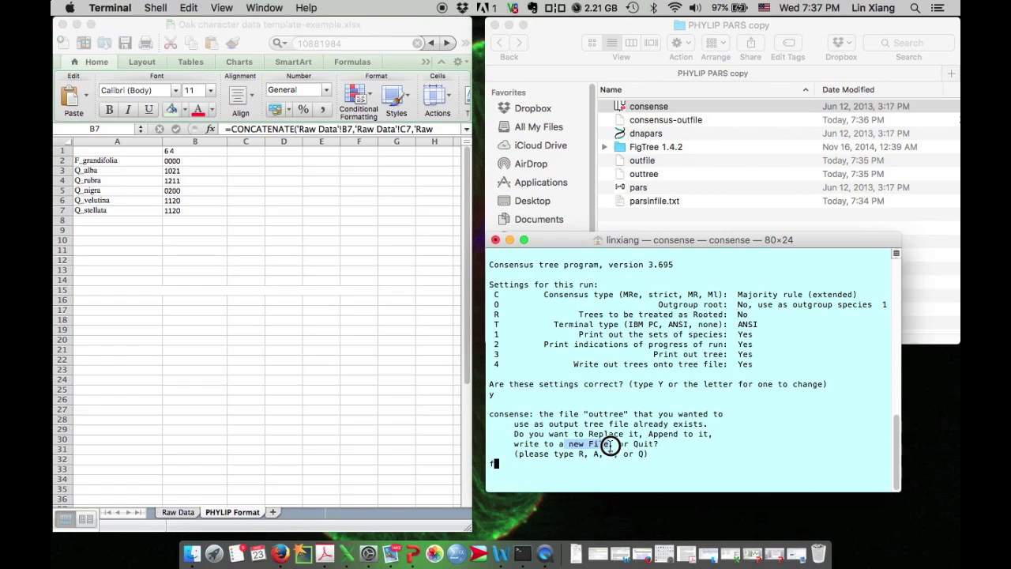
click(554, 456)
key(Return)
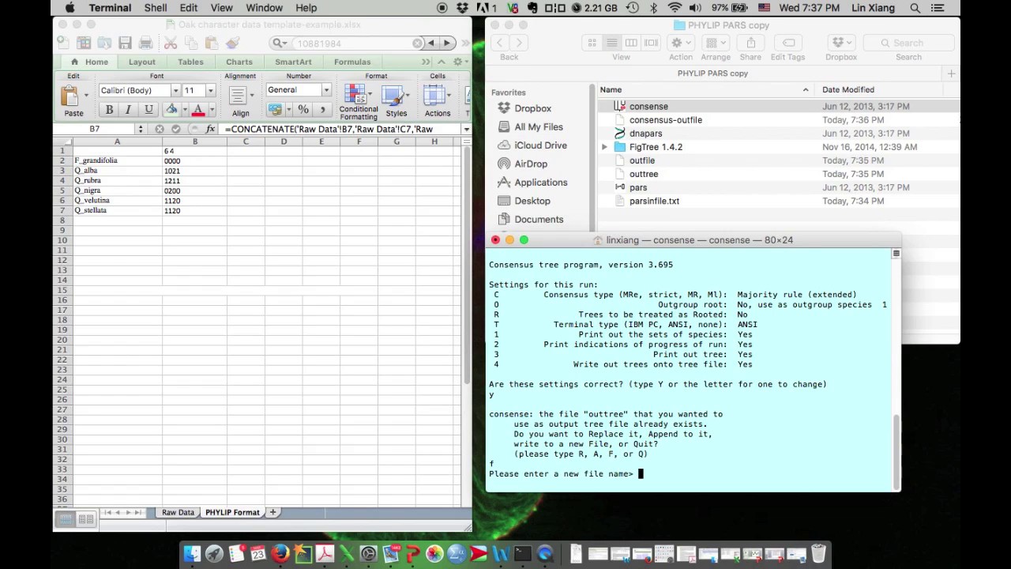
text(con)
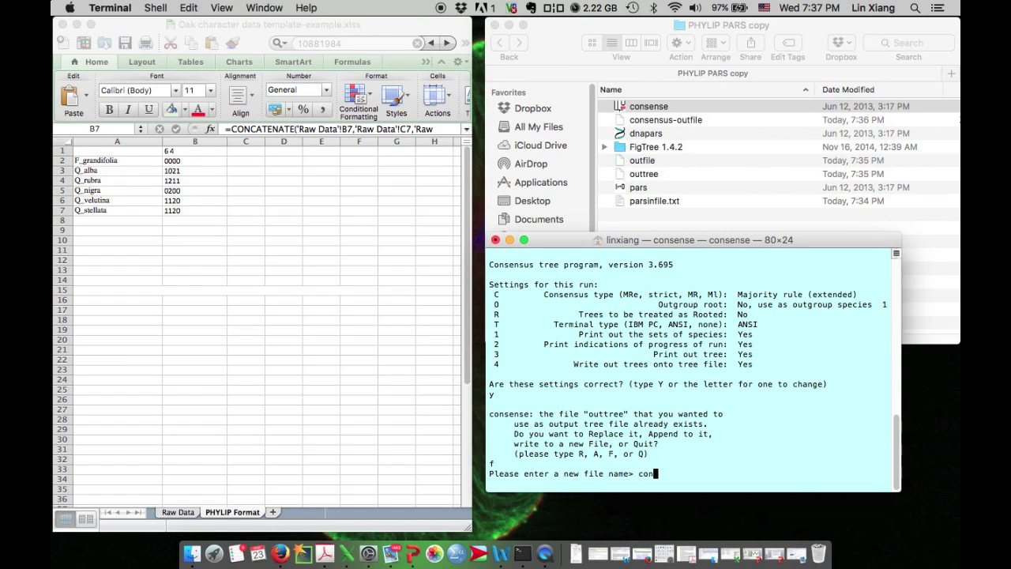
text(sensus-outtree)
key(Return)
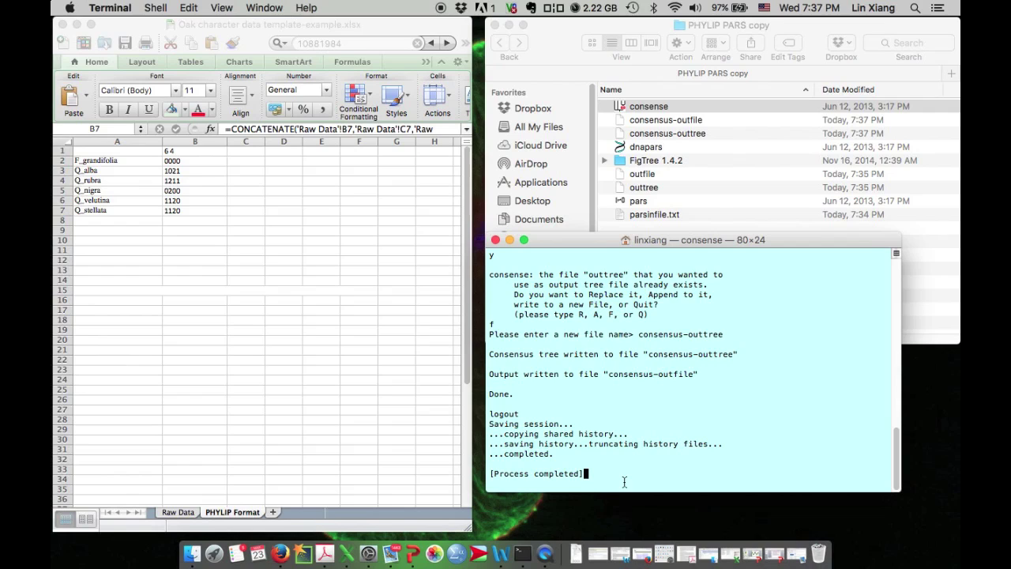
click(496, 239)
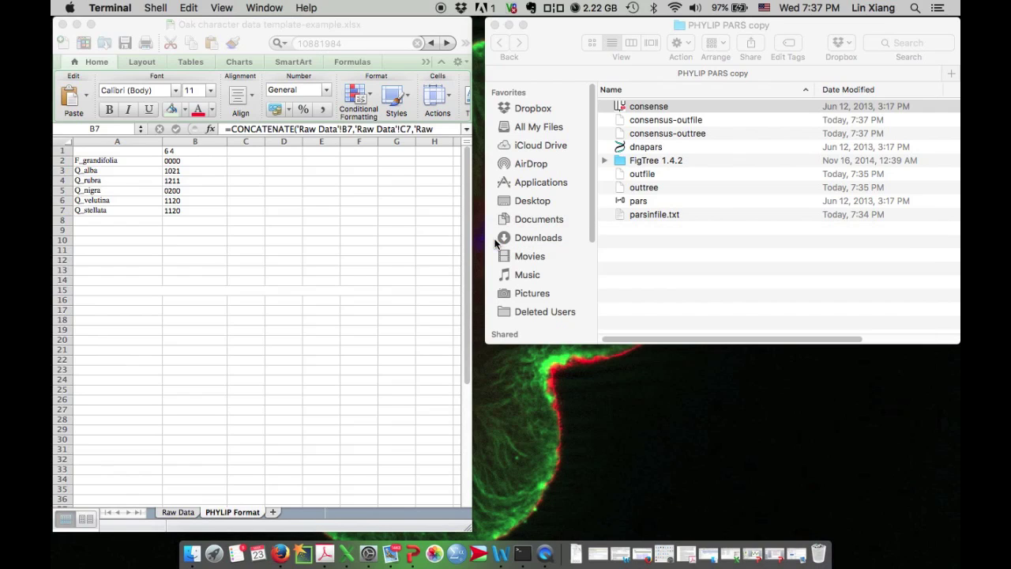
- Open consensus-outfile in an enlarged window to examine the consensus tree and the note below it, and close the file
click(668, 119)
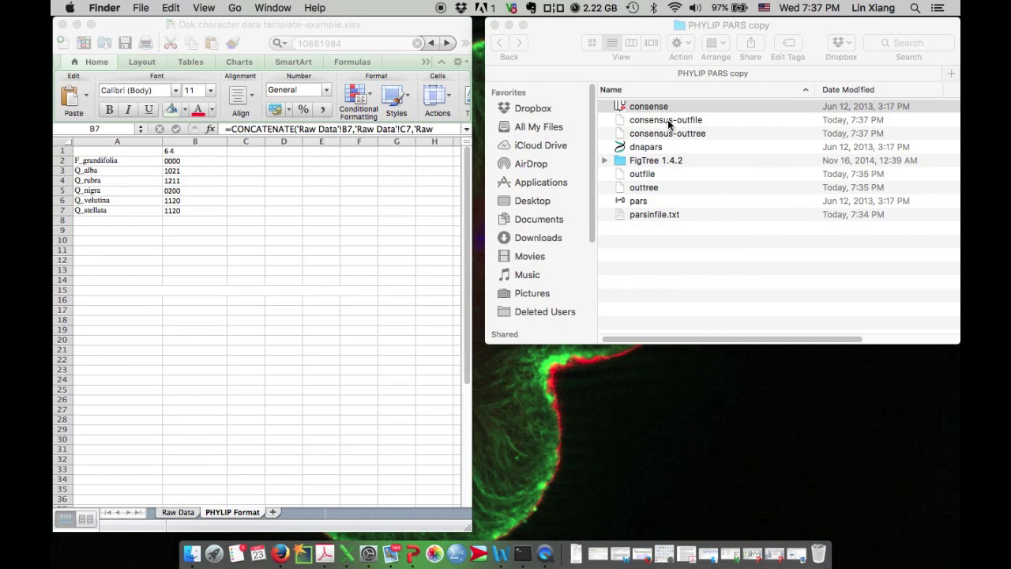
double_click(642, 125)
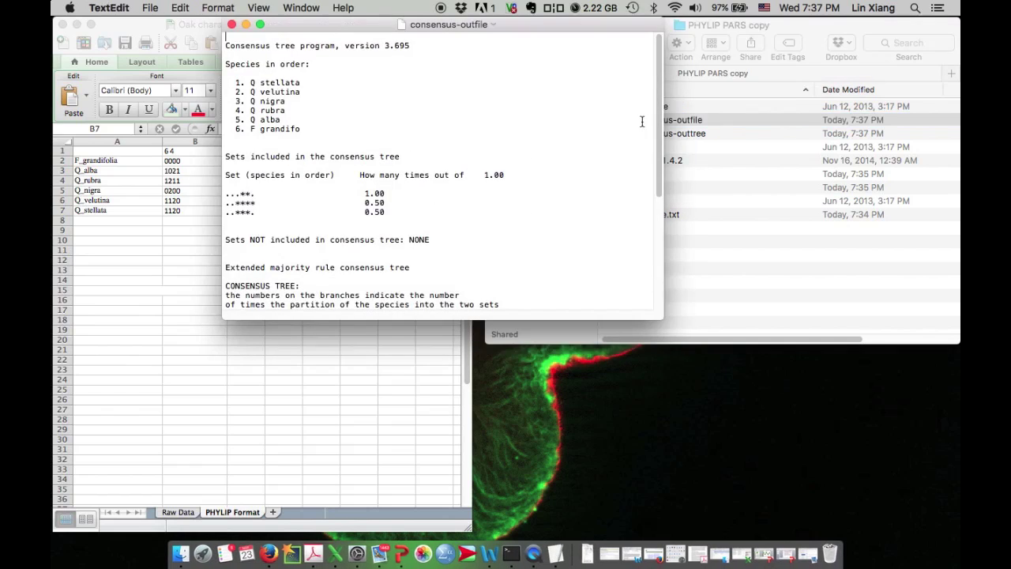
drag(661, 319, 853, 506)
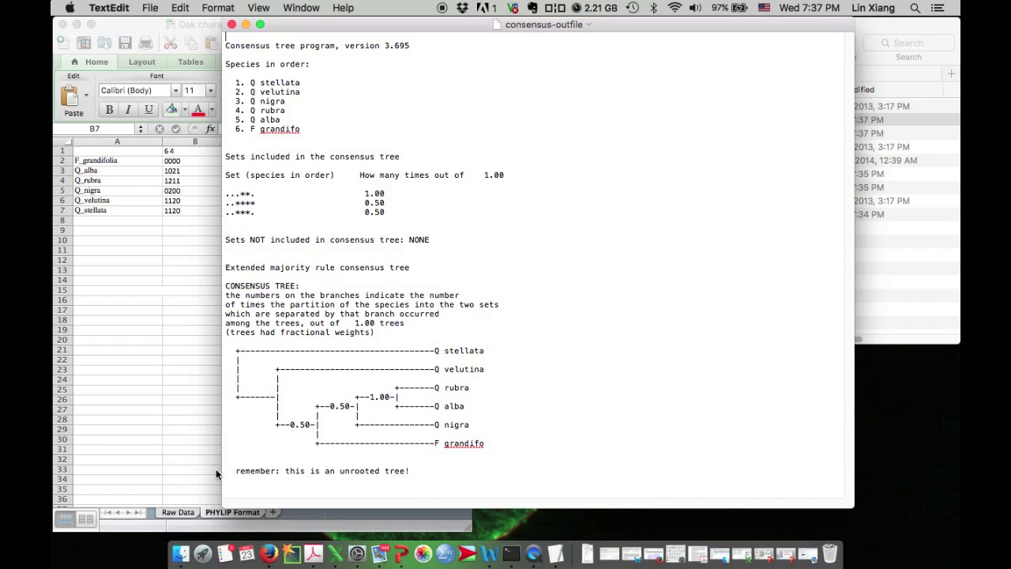
drag(236, 470, 413, 471)
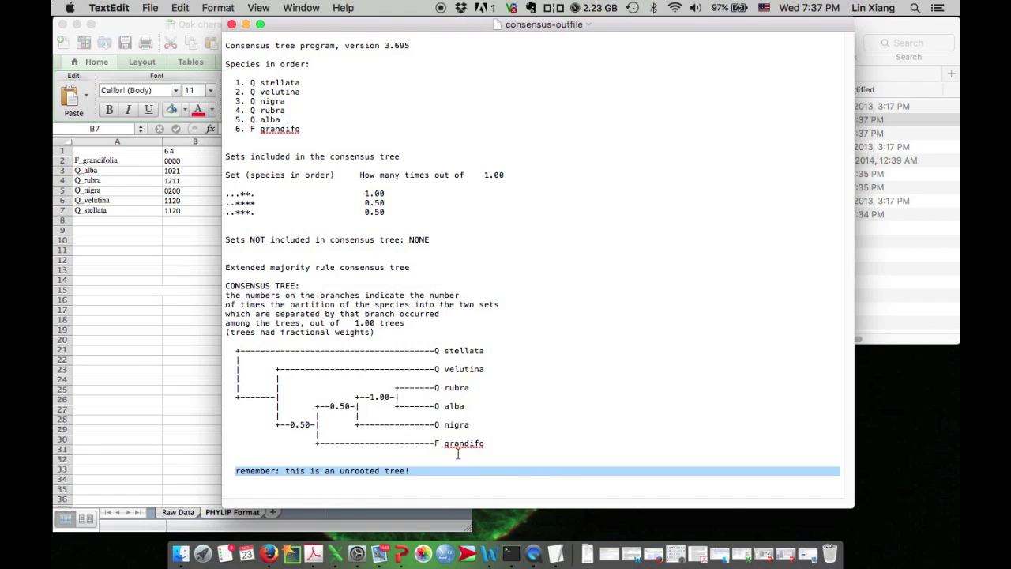
click(232, 25)
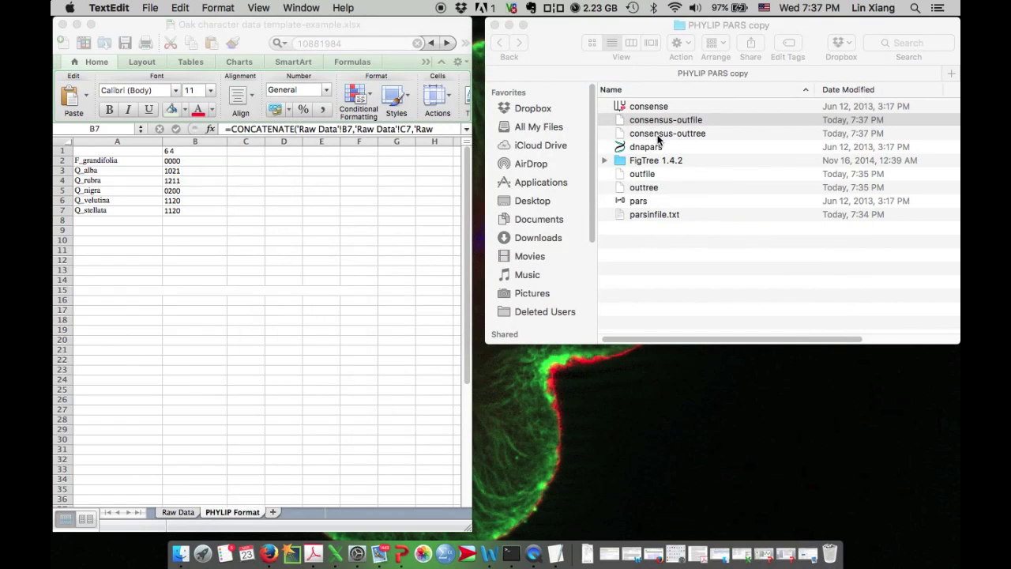
- Open consensus-outtree to examine the consensus tree's parenthetical notation, and close the file
double_click(657, 136)
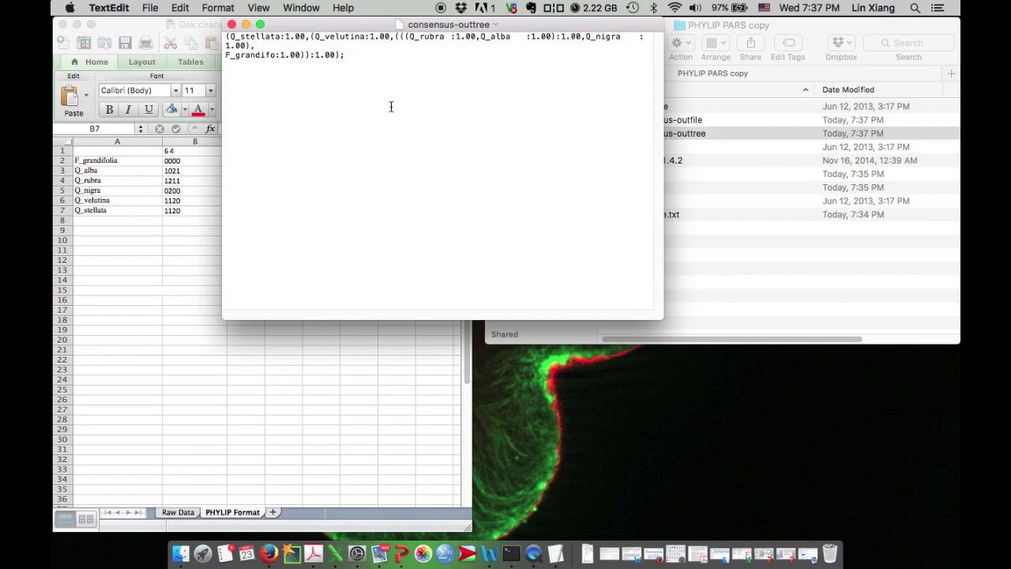
drag(357, 54, 226, 37)
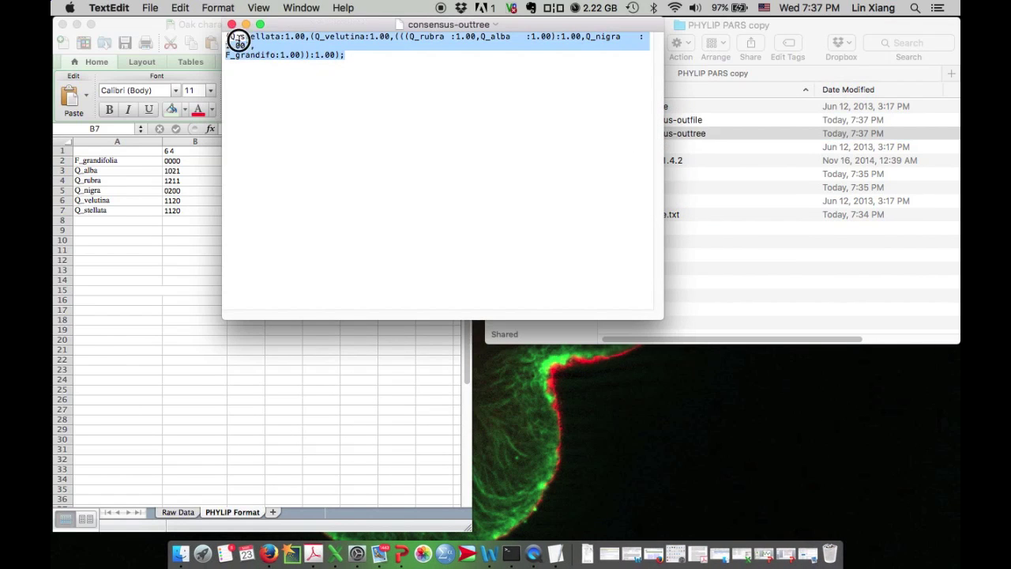
click(359, 63)
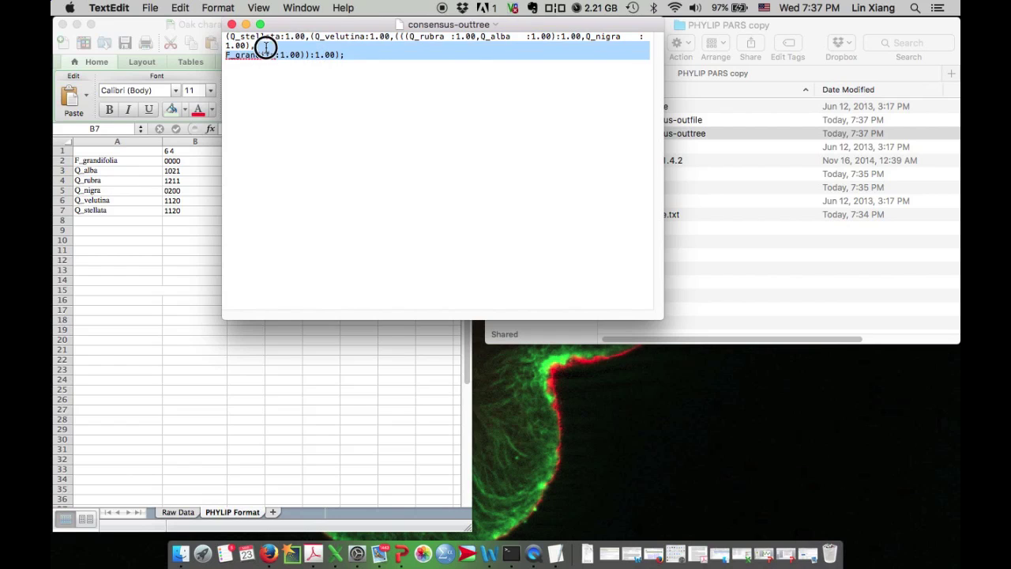
drag(265, 47, 214, 34)
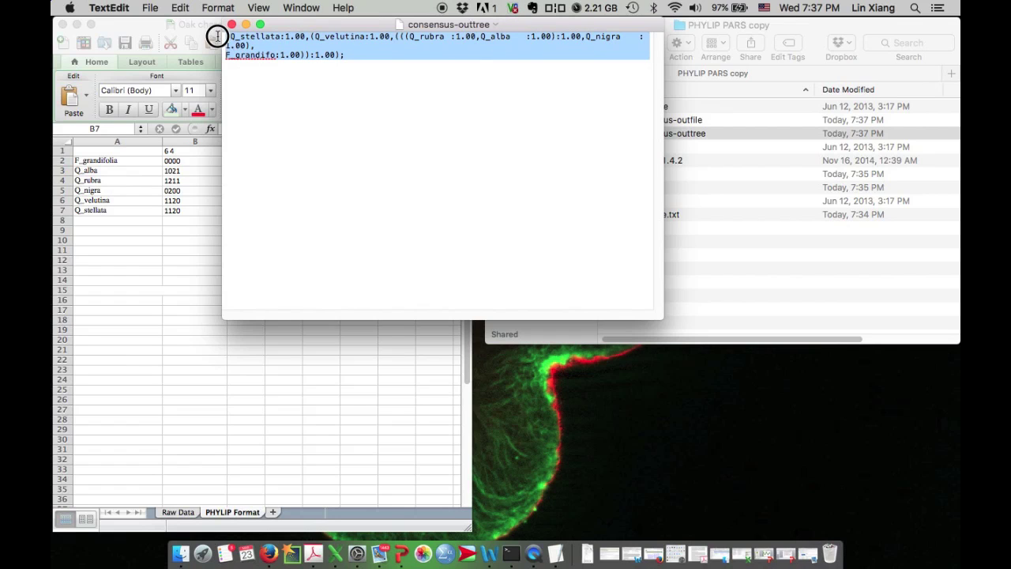
click(348, 56)
drag(348, 56, 224, 33)
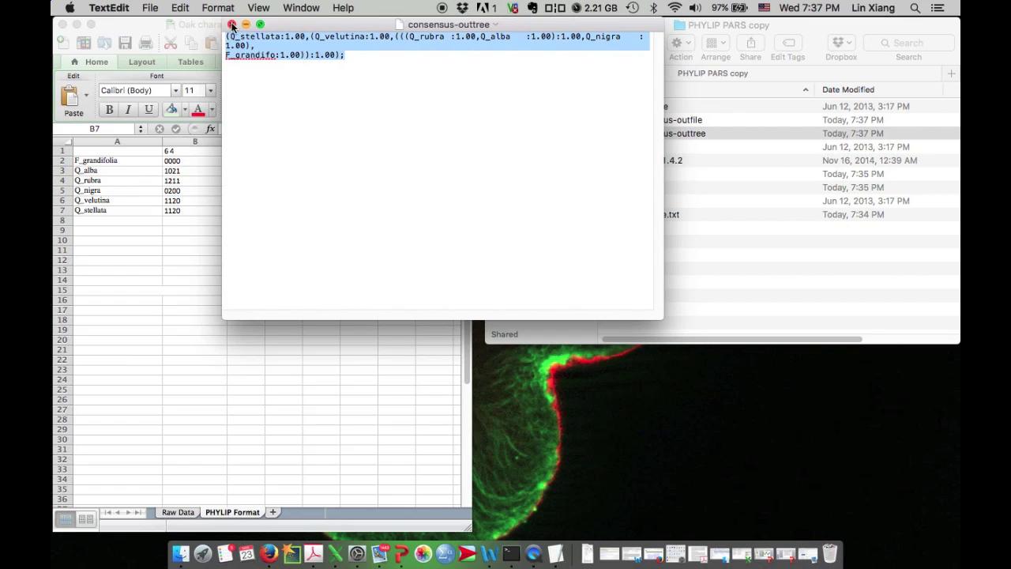
click(232, 24)
- Launch FigTree v1.4.2 from the FigTree 1.4.2 folder
click(656, 162)
double_click(657, 162)
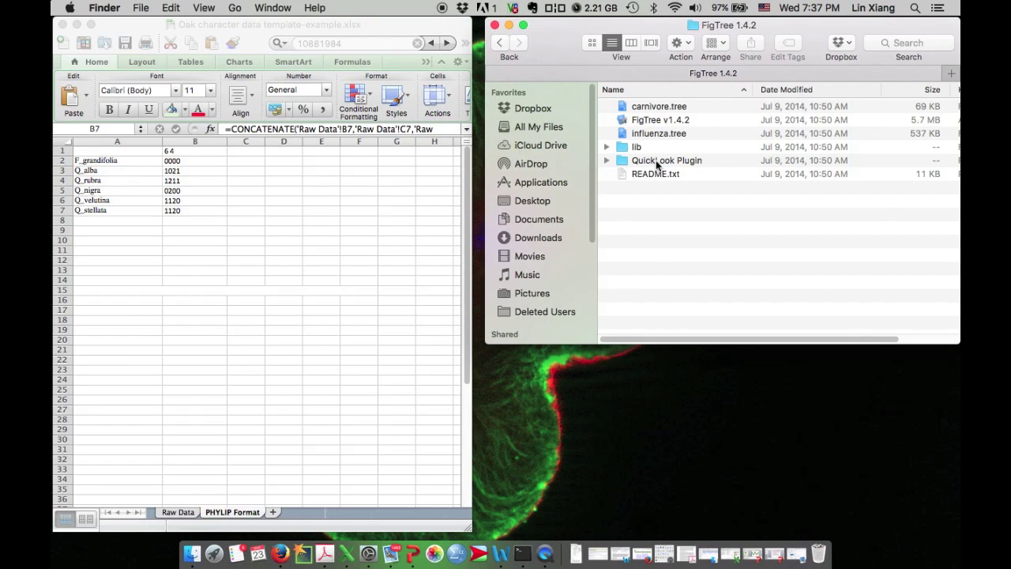
click(653, 120)
double_click(653, 120)
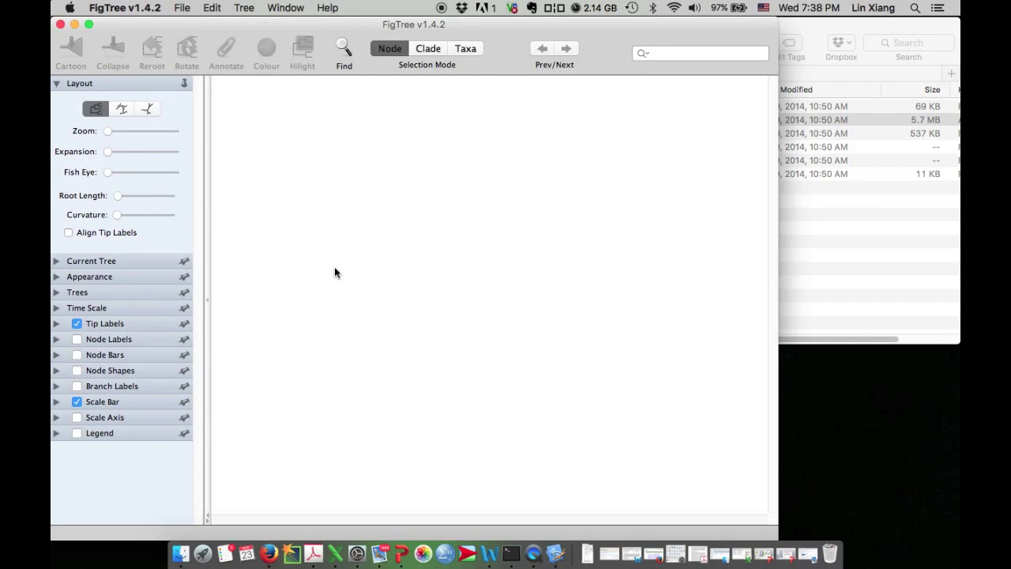
- Open the consensus-outtree file from the PHYLIP PARS copy folder on the Desktop in FigTree
click(182, 8)
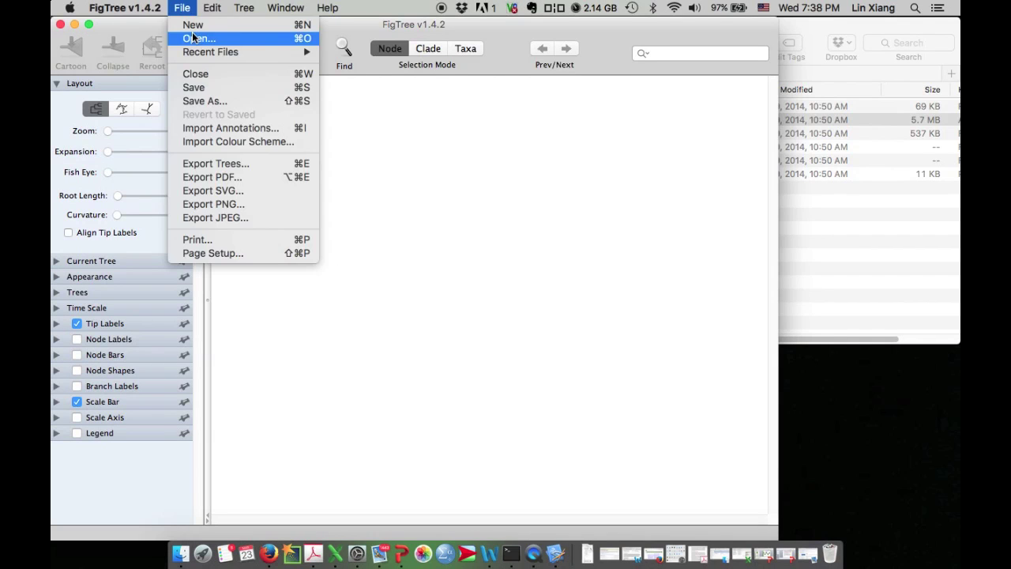
click(193, 36)
click(447, 133)
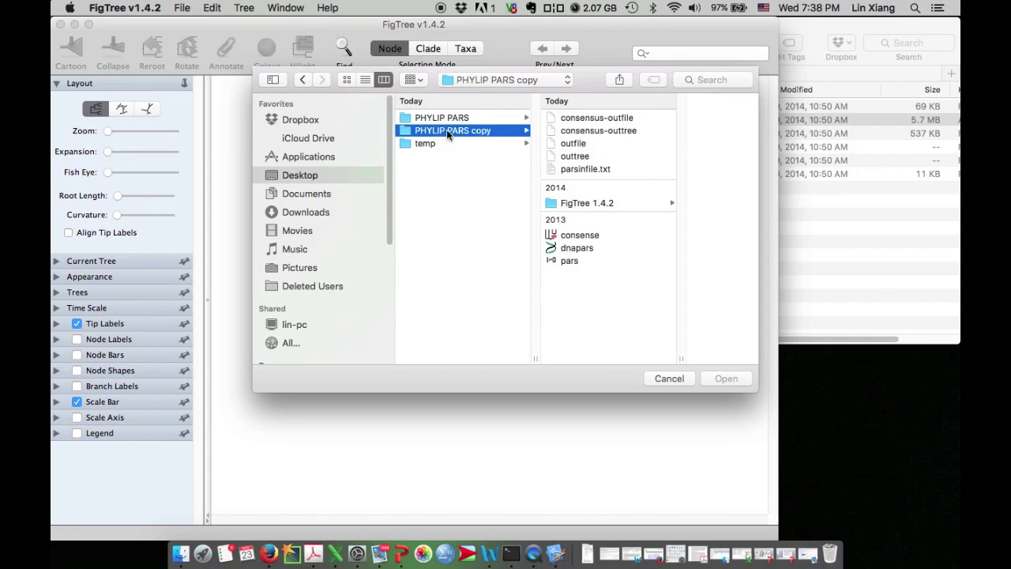
click(625, 133)
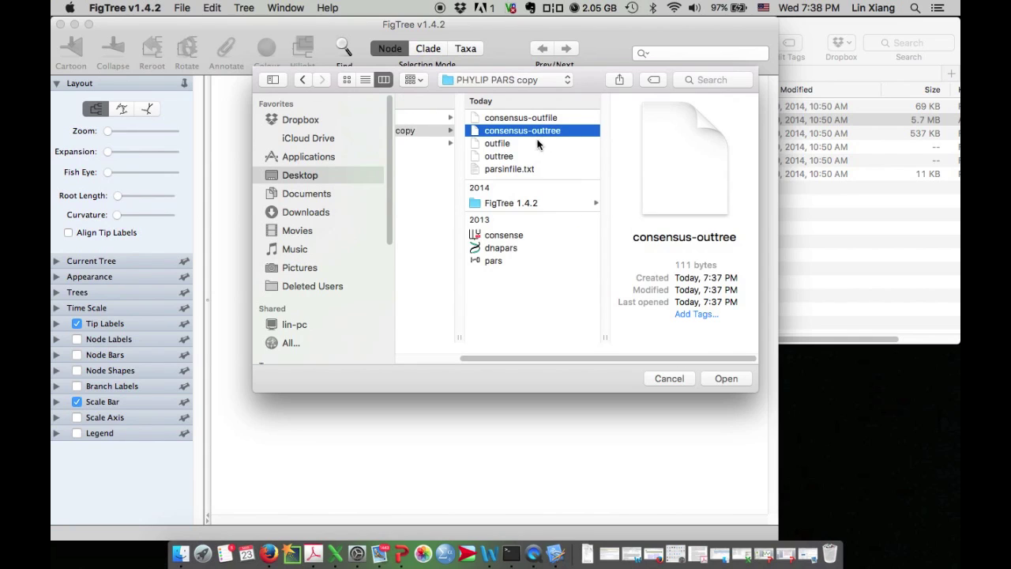
click(725, 379)
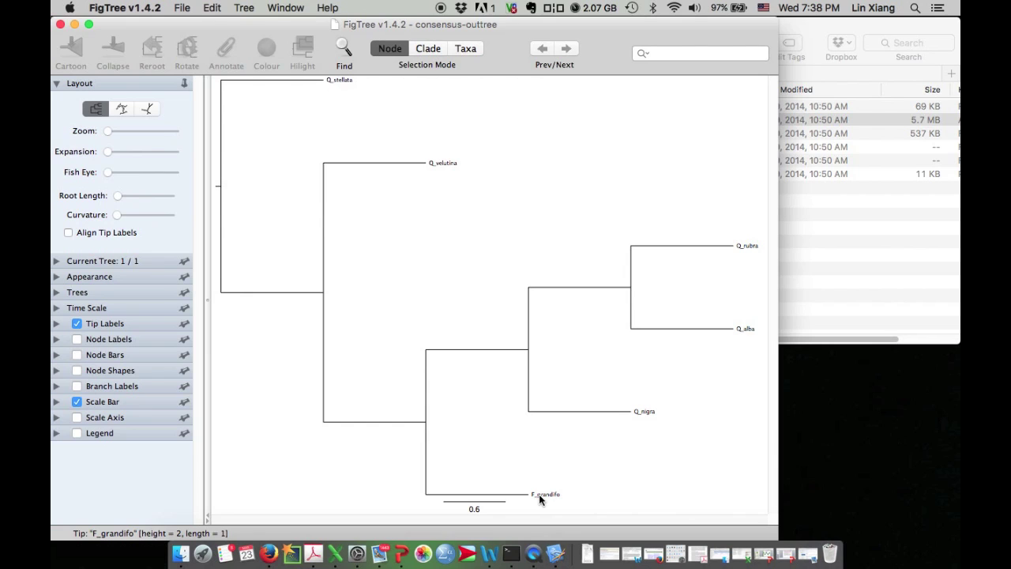
- Reroot the tree on the F_grandifo branch and lengthen the root slightly
click(519, 494)
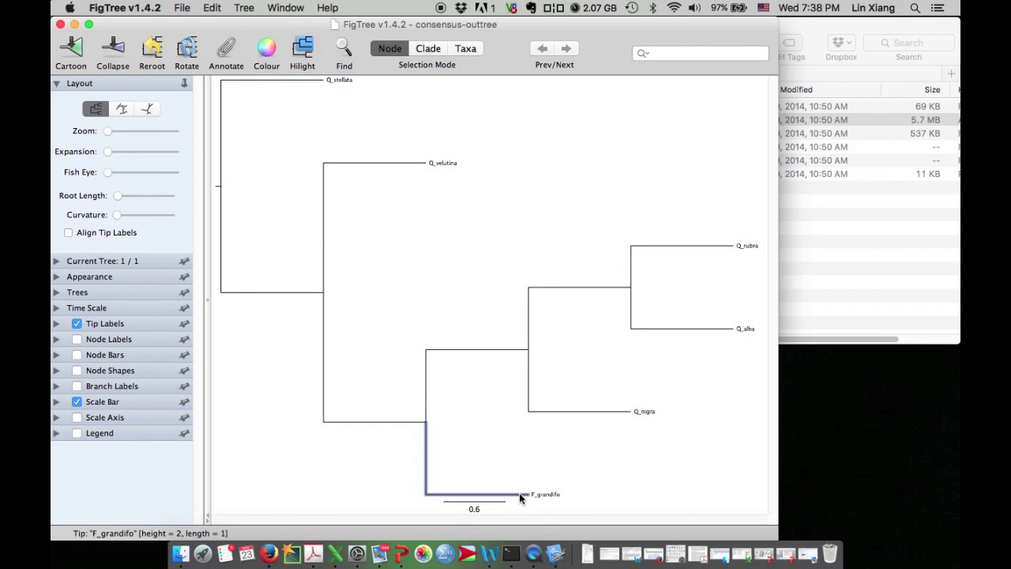
click(153, 50)
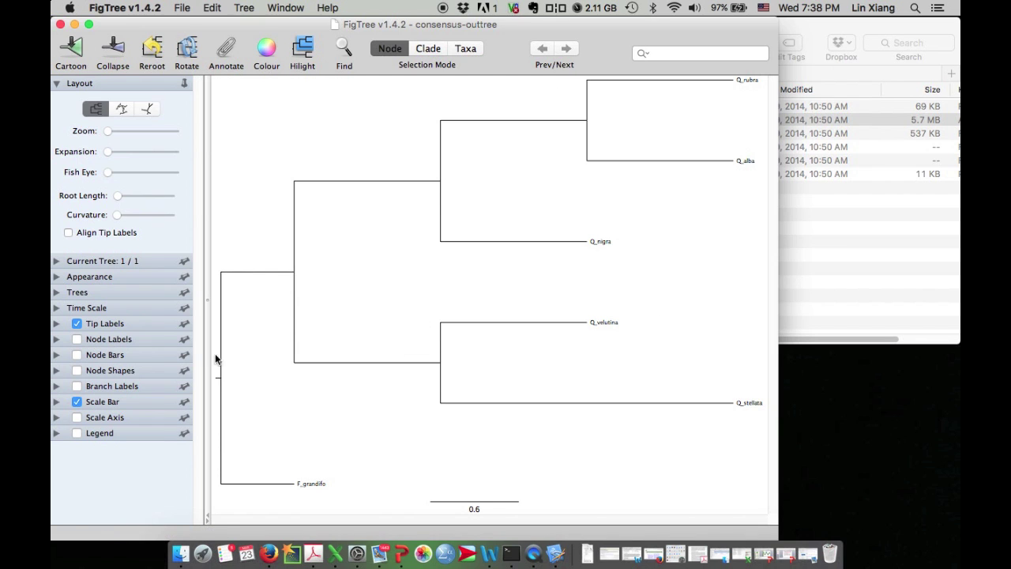
drag(117, 196, 123, 198)
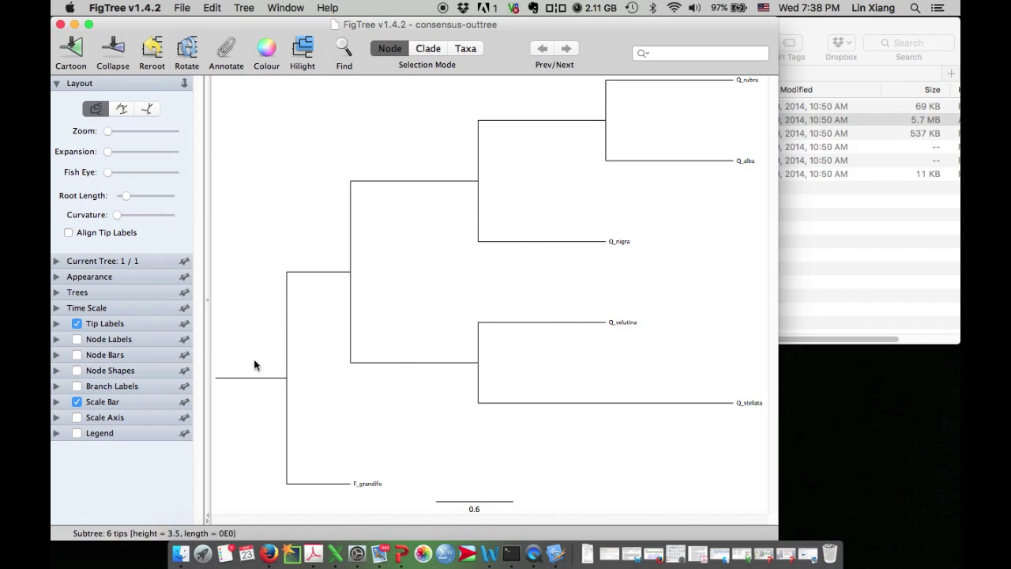
- Increase the tip labels' font size to 18 and widen the FigTree window to give the tree more room
click(56, 323)
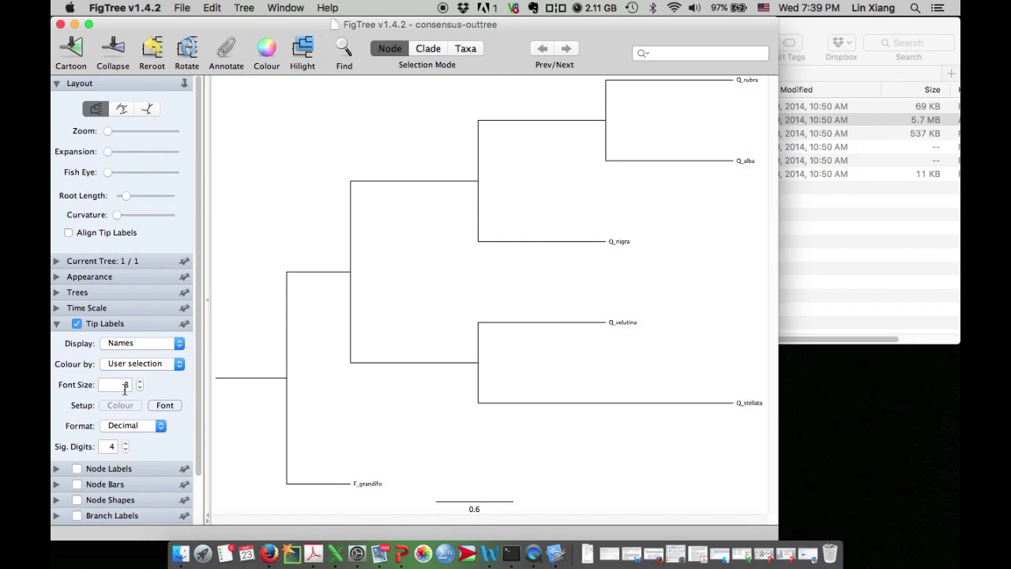
click(140, 382)
click(140, 383)
click(140, 383)
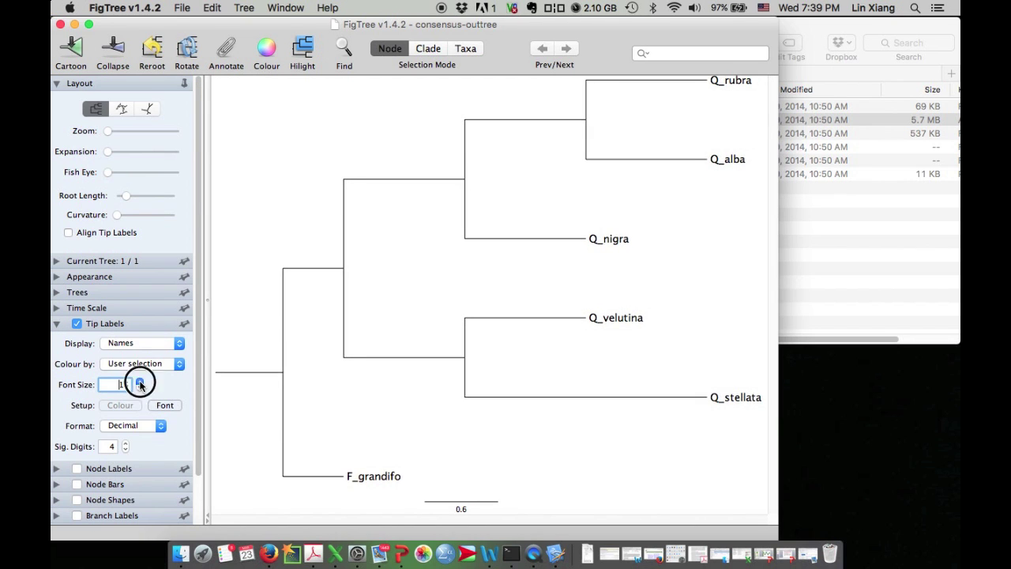
click(140, 383)
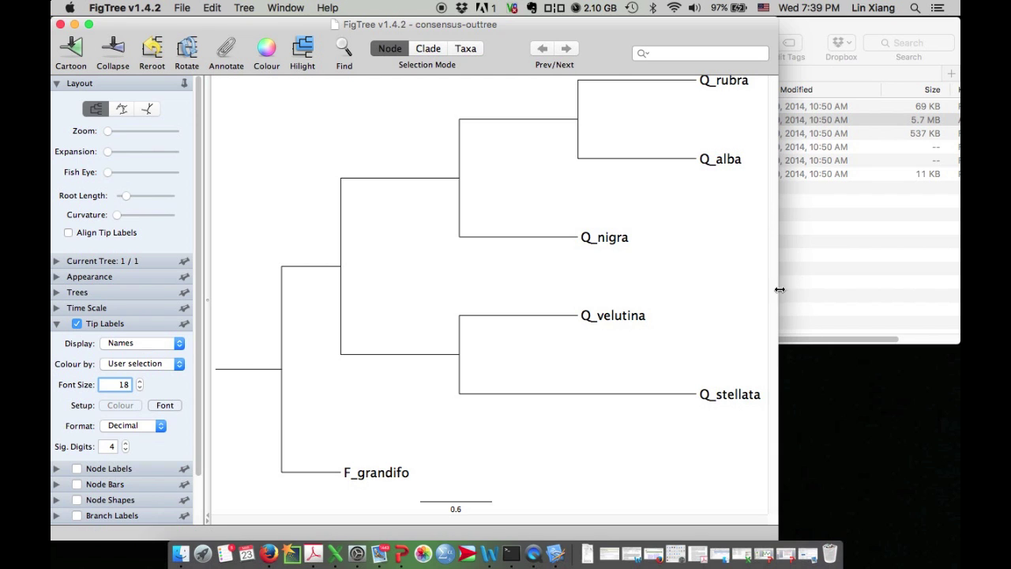
drag(778, 288, 916, 287)
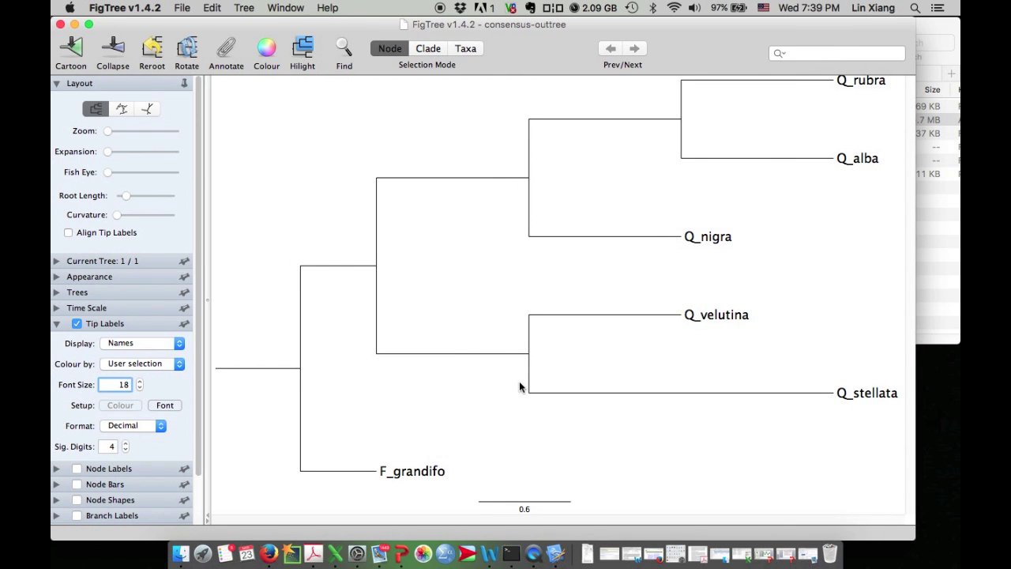
- Export the tree as a PDF named "morpholoical tree" in the PHYLIP PARS copy folder
click(182, 7)
click(222, 177)
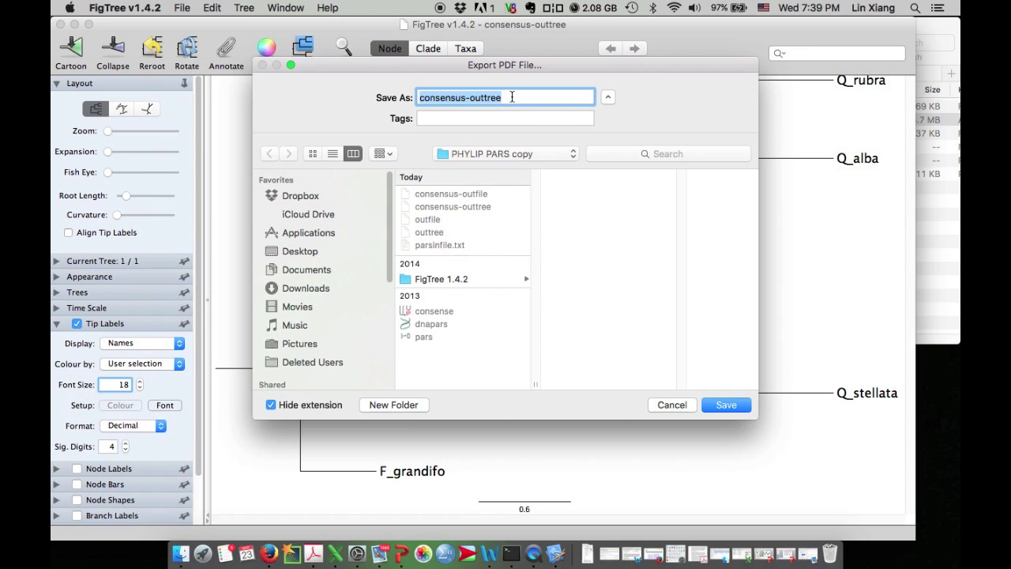
text(morpholo)
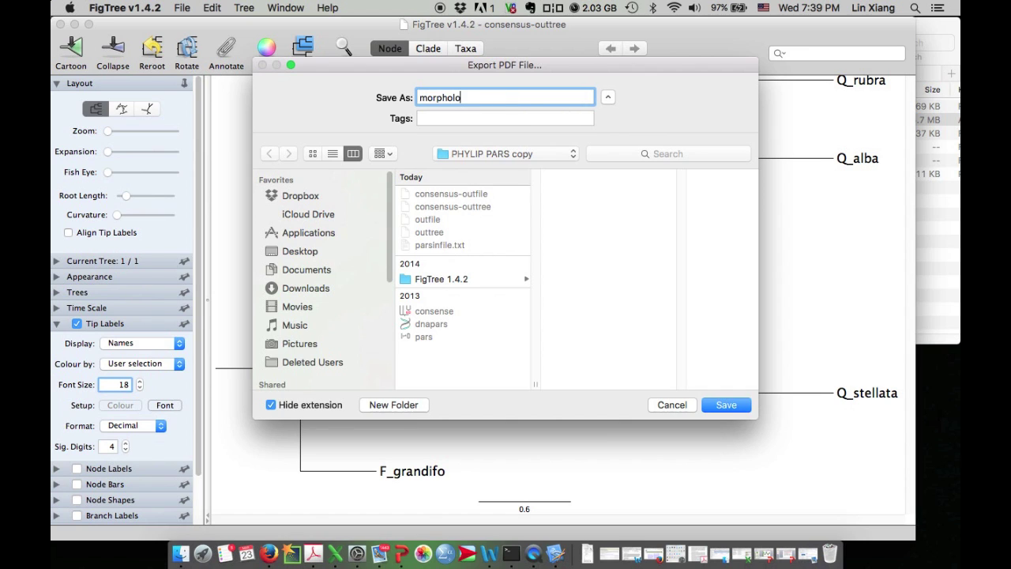
text(ical tree)
click(734, 406)
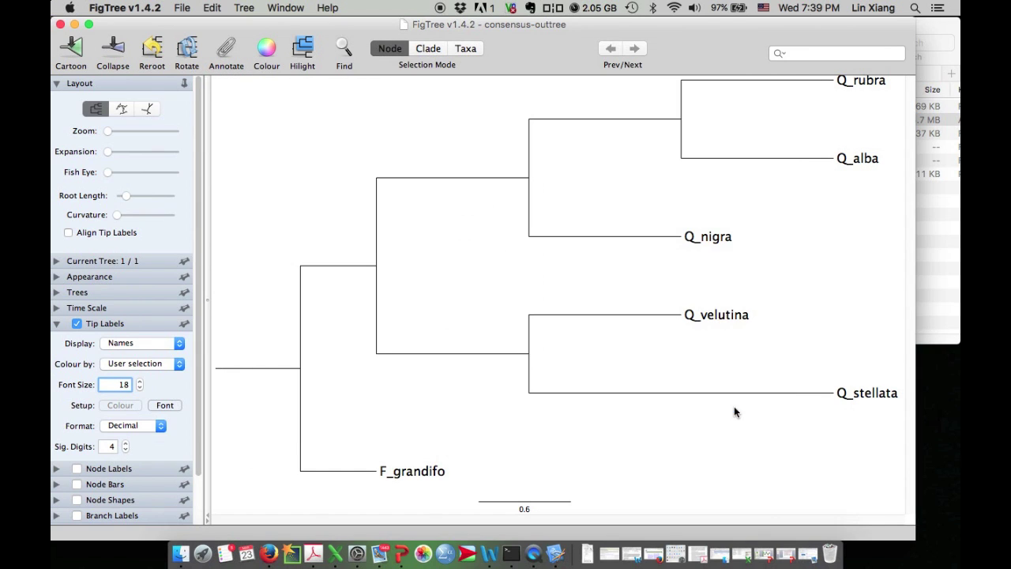
- Switch to Finder, return to the PHYLIP PARS copy folder and open morpholoical tree.pdf to check the exported tree
click(936, 142)
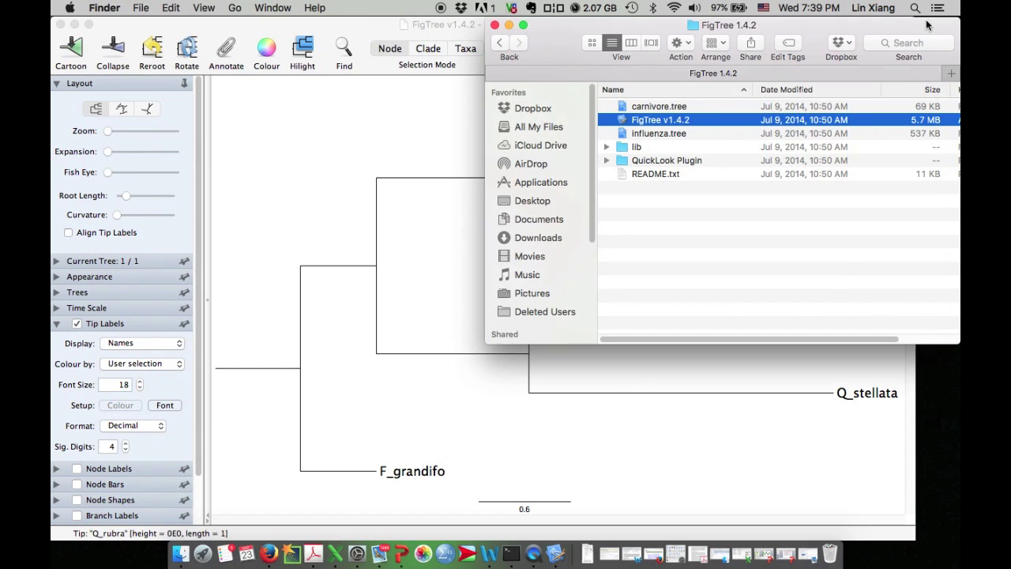
click(500, 45)
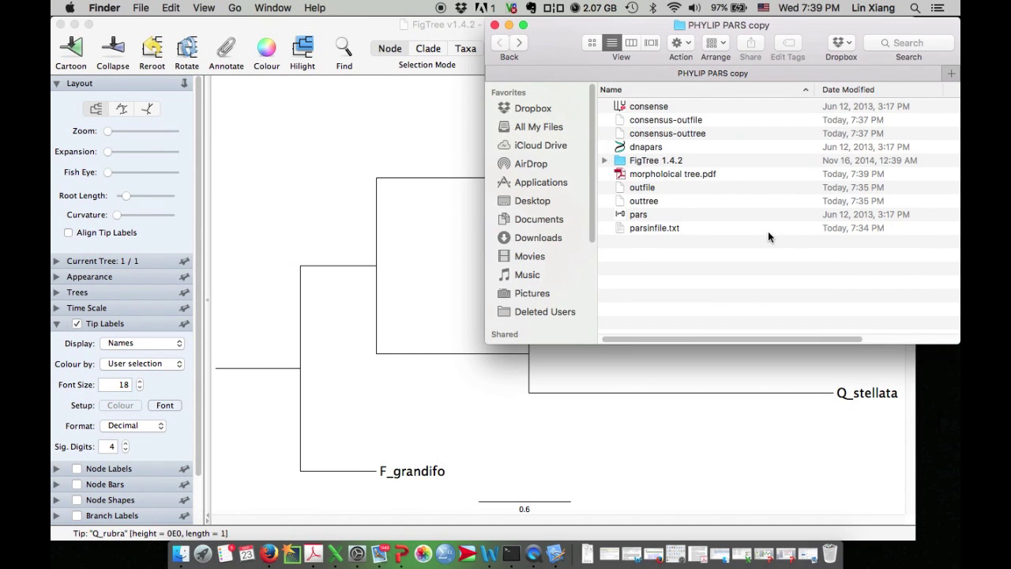
click(654, 175)
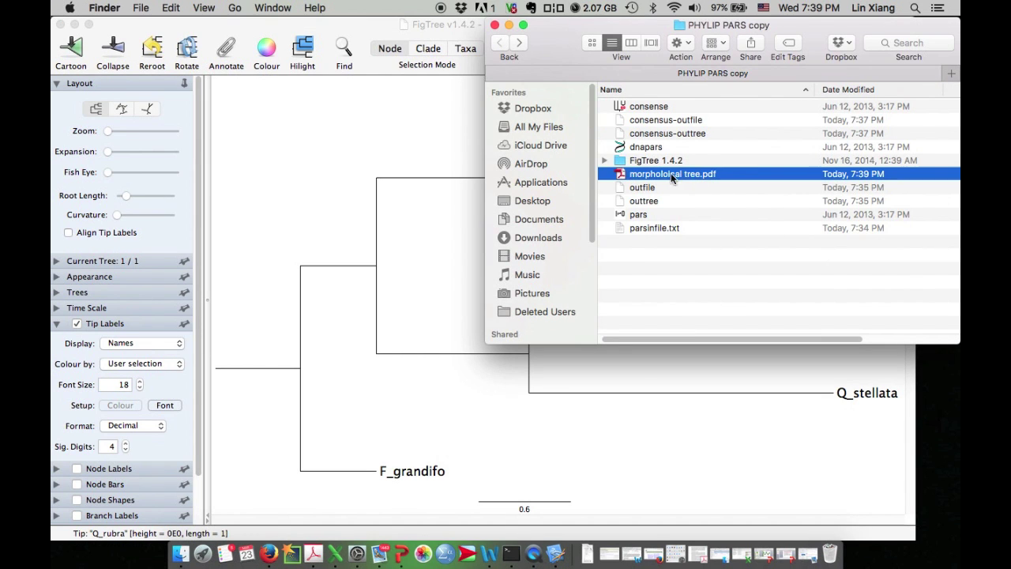
double_click(690, 173)
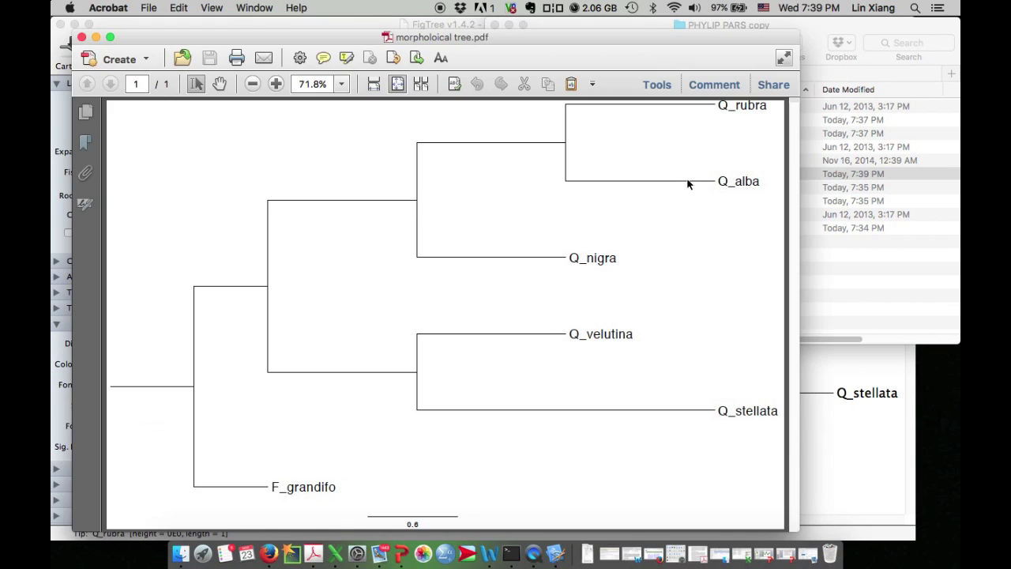